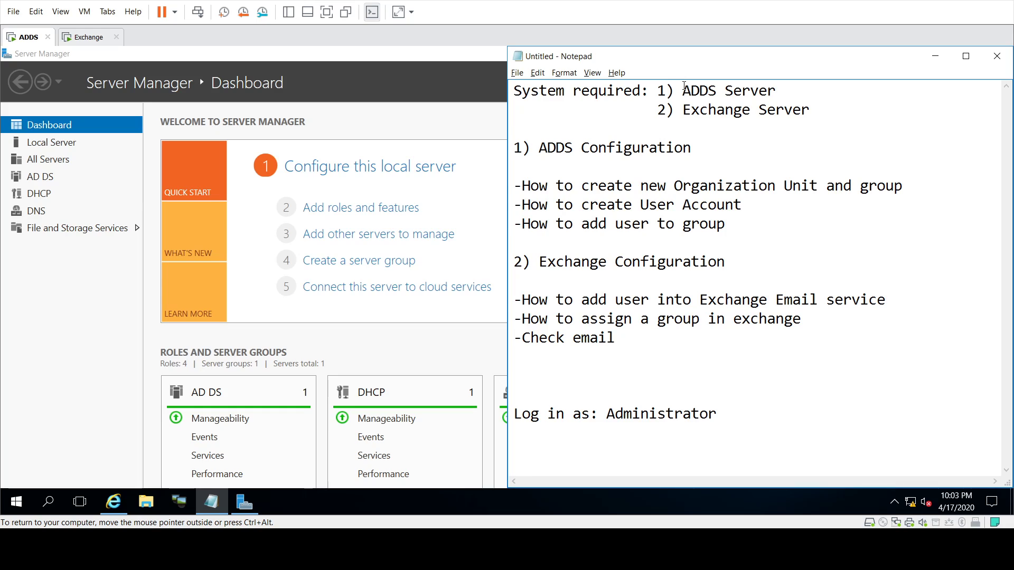
# Step: Highlight the ADDS and Exchange Server requirements and the ADDS configuration tasks in the notes
pyautogui.moveTo(682, 90); pyautogui.dragTo(789, 86)
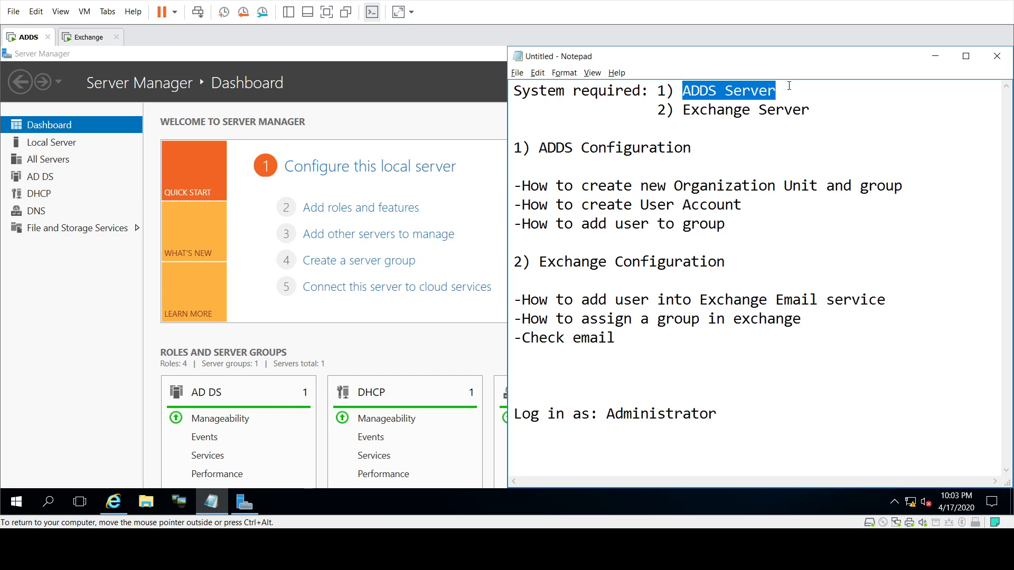
pyautogui.moveTo(685, 106); pyautogui.dragTo(822, 102)
pyautogui.click(712, 114)
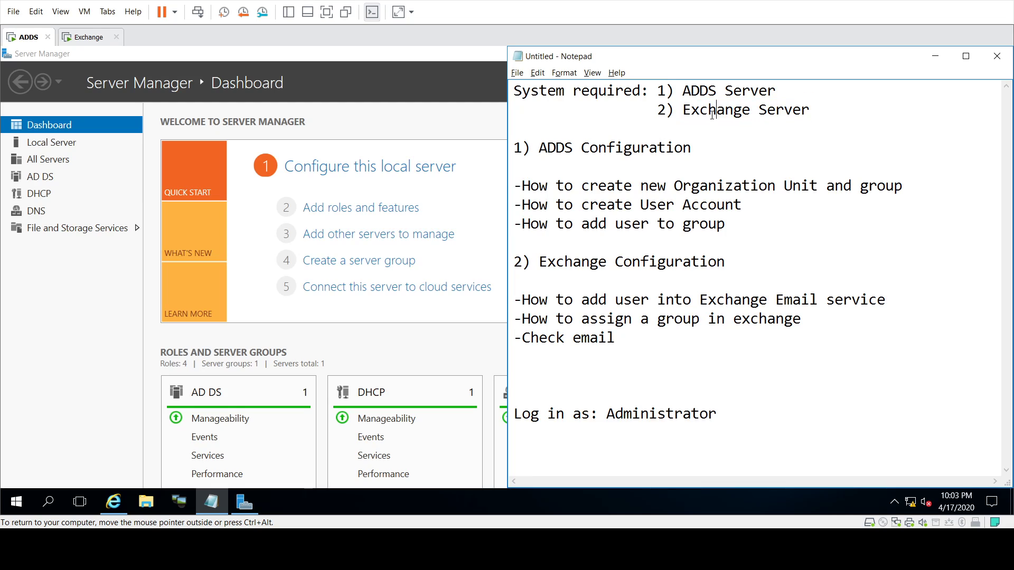
pyautogui.moveTo(541, 146); pyautogui.dragTo(696, 144)
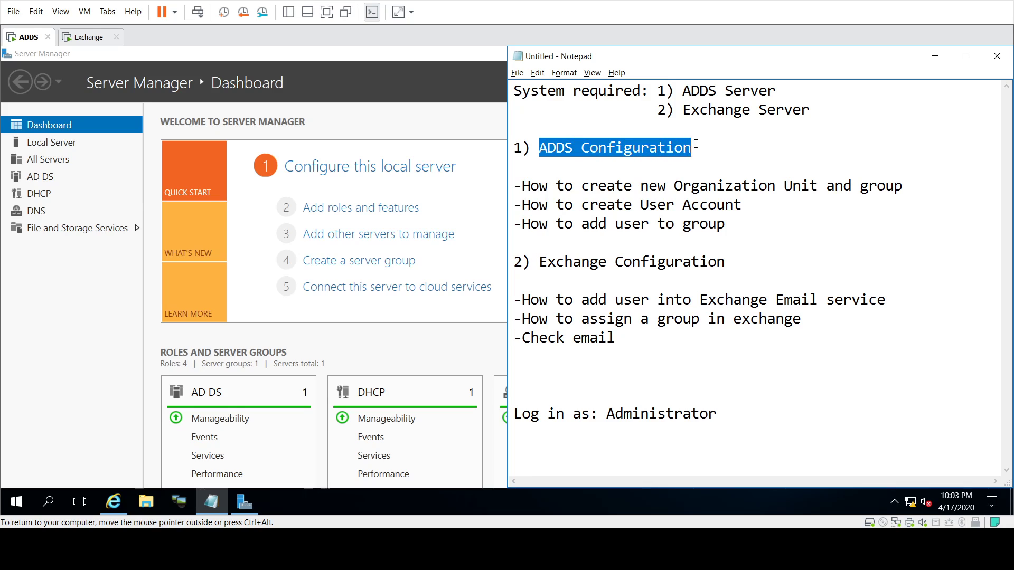
pyautogui.click(590, 189)
pyautogui.moveTo(521, 186); pyautogui.dragTo(905, 186)
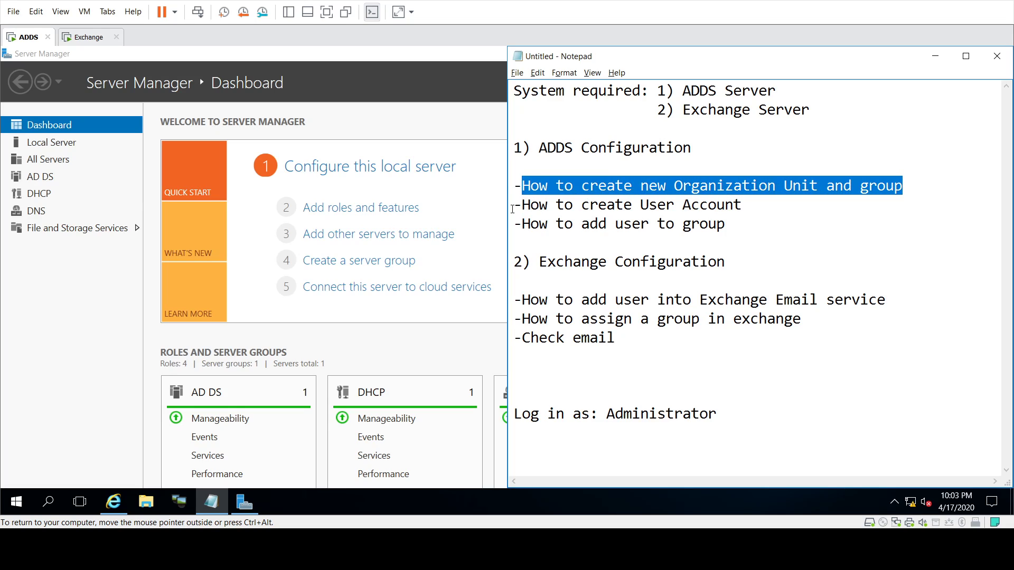
pyautogui.moveTo(530, 205); pyautogui.dragTo(736, 203)
pyautogui.moveTo(529, 221); pyautogui.dragTo(720, 219)
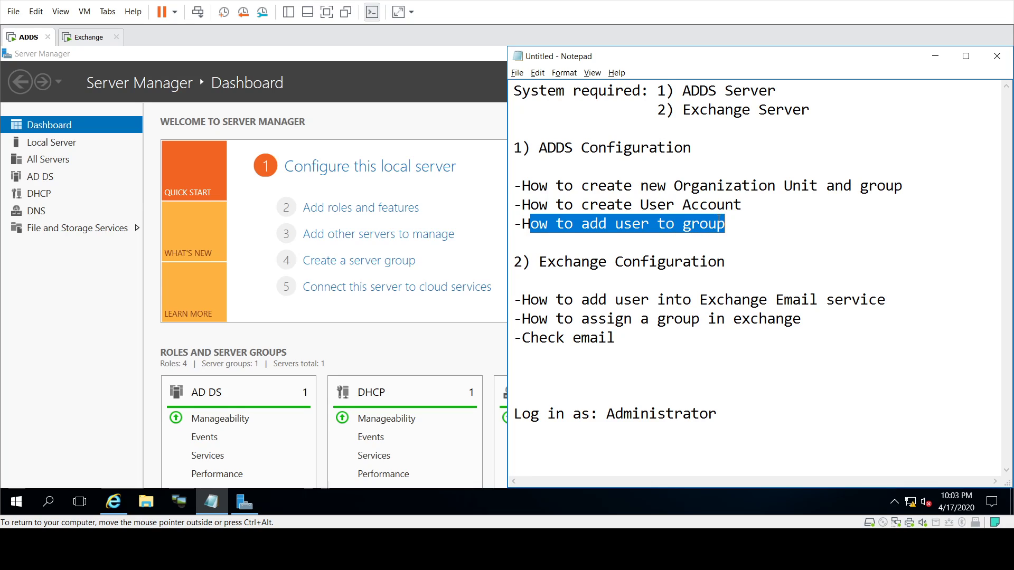
pyautogui.click(615, 247)
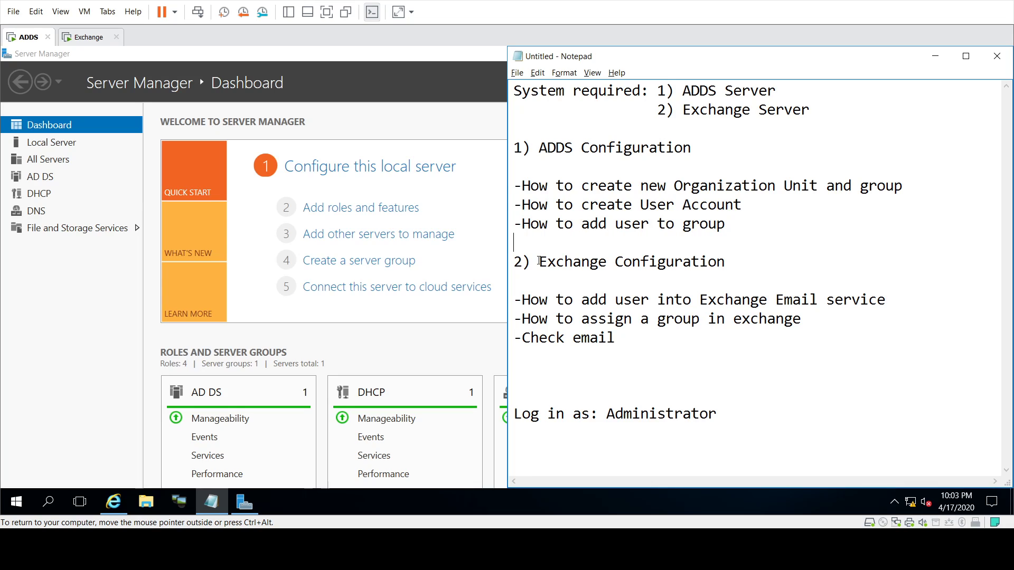
# Step: Highlight the Exchange configuration tasks: adding users to email, assigning a group, and checking email
pyautogui.moveTo(538, 261); pyautogui.dragTo(725, 261)
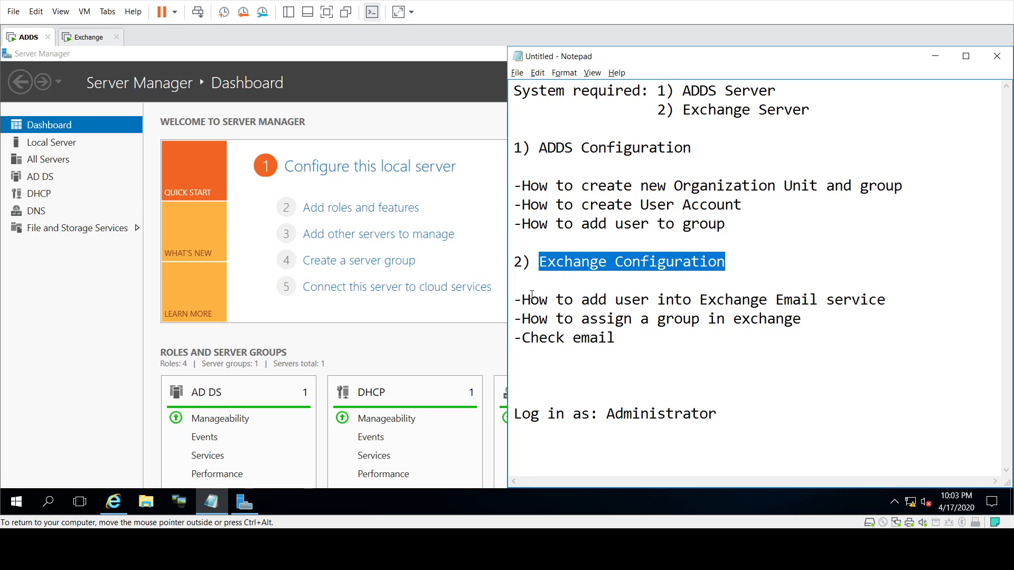
pyautogui.moveTo(532, 296); pyautogui.dragTo(877, 299)
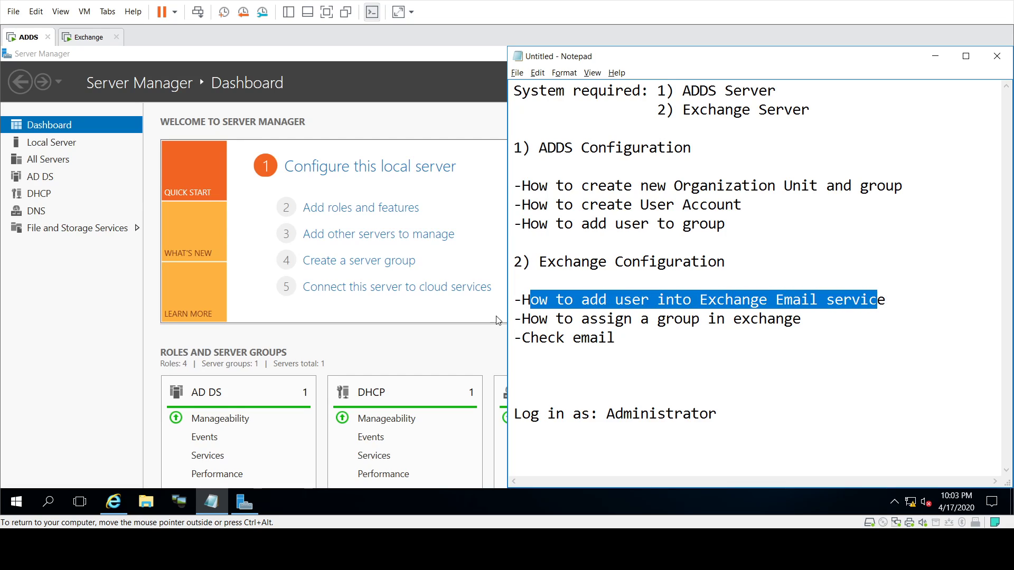
pyautogui.moveTo(522, 319); pyautogui.dragTo(802, 319)
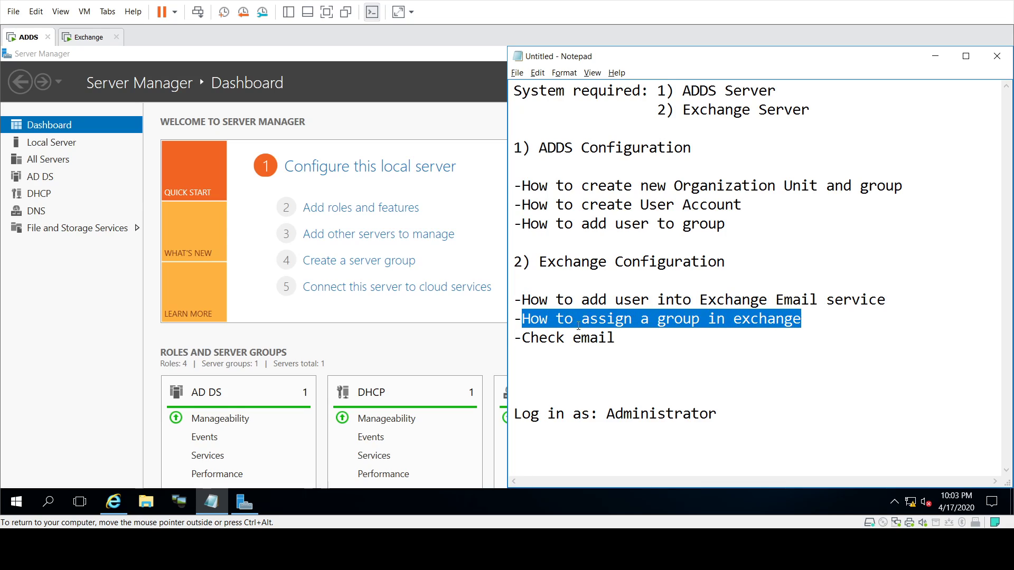
pyautogui.moveTo(523, 339); pyautogui.dragTo(616, 338)
pyautogui.click(590, 389)
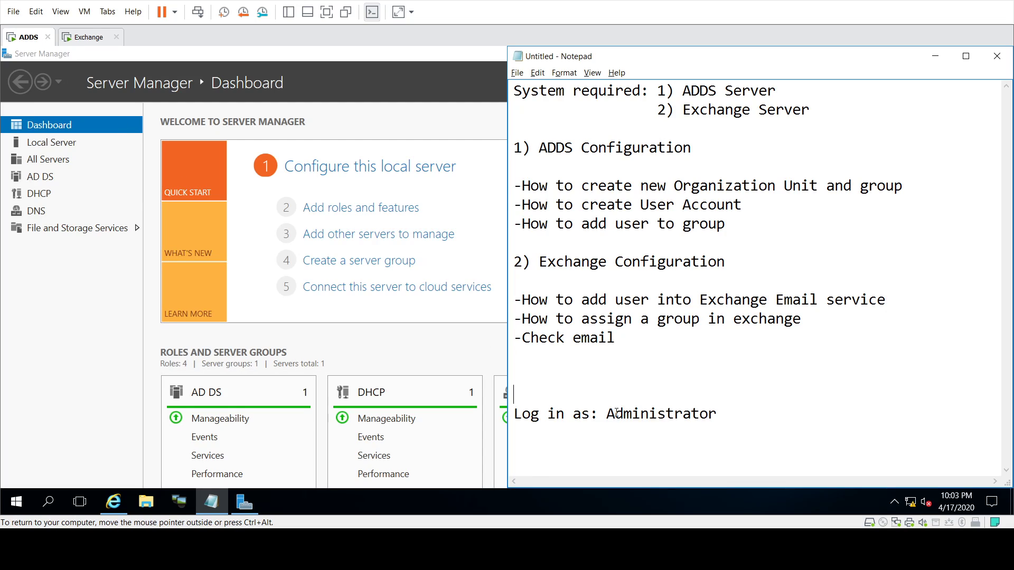
# Step: Launch Active Directory Users and Computers for newitworlds.com from Server Manager's Tools menu
pyautogui.click(85, 305)
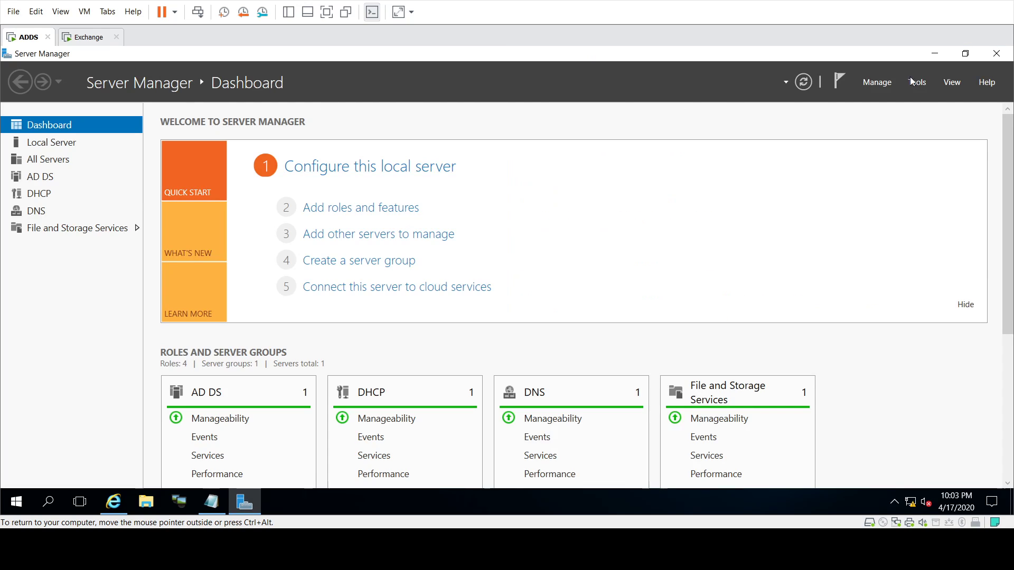
pyautogui.click(924, 81)
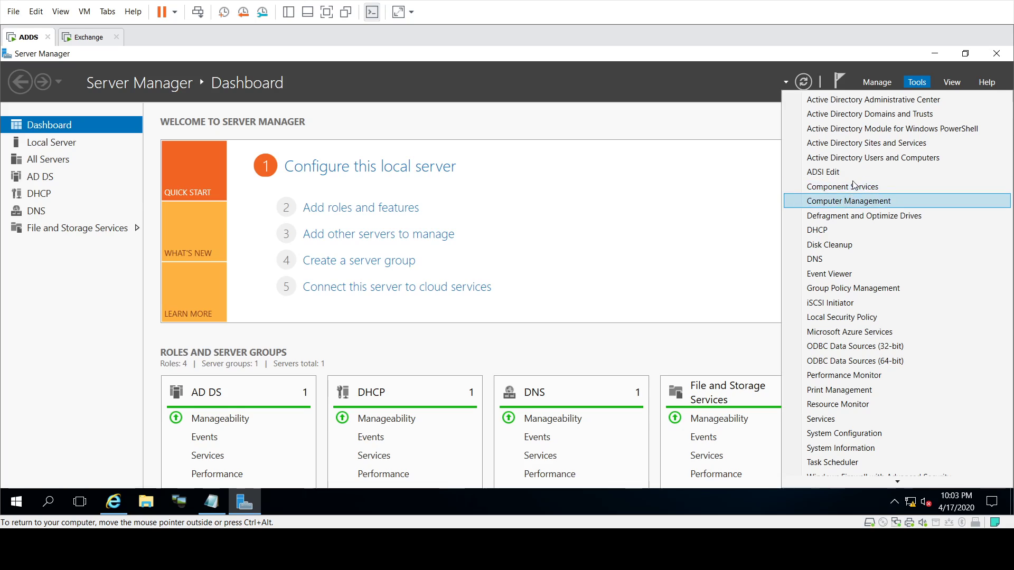
pyautogui.click(856, 158)
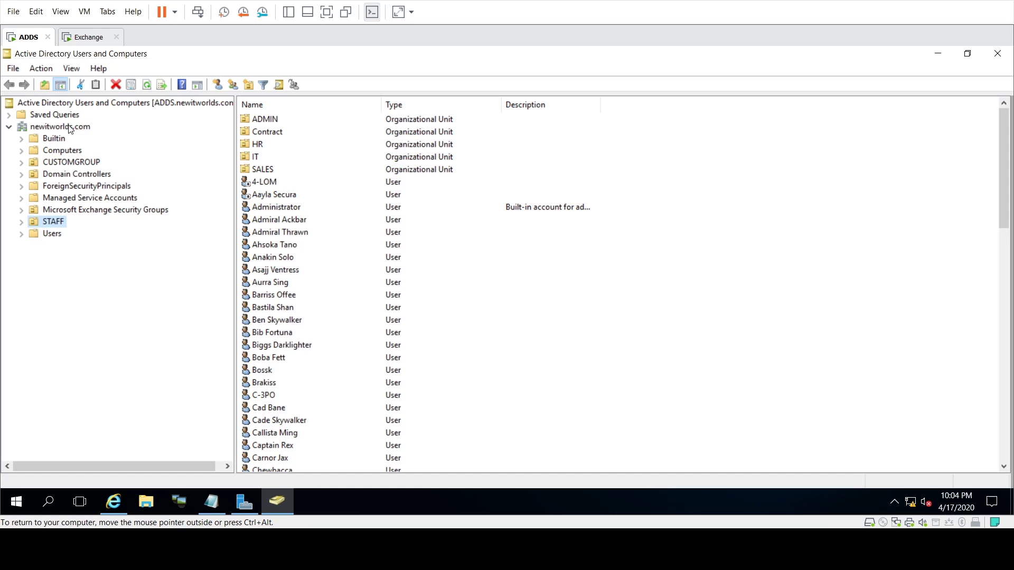
# Step: Expand STAFF and start a new organizational unit inside newitworlds.com/STAFF
pyautogui.click(23, 222)
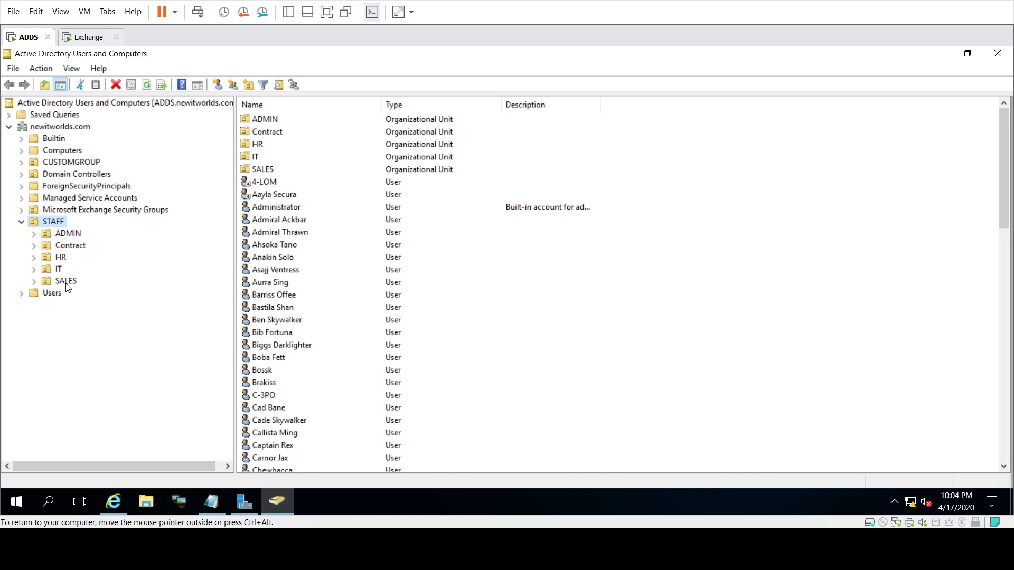
pyautogui.rightClick(49, 224)
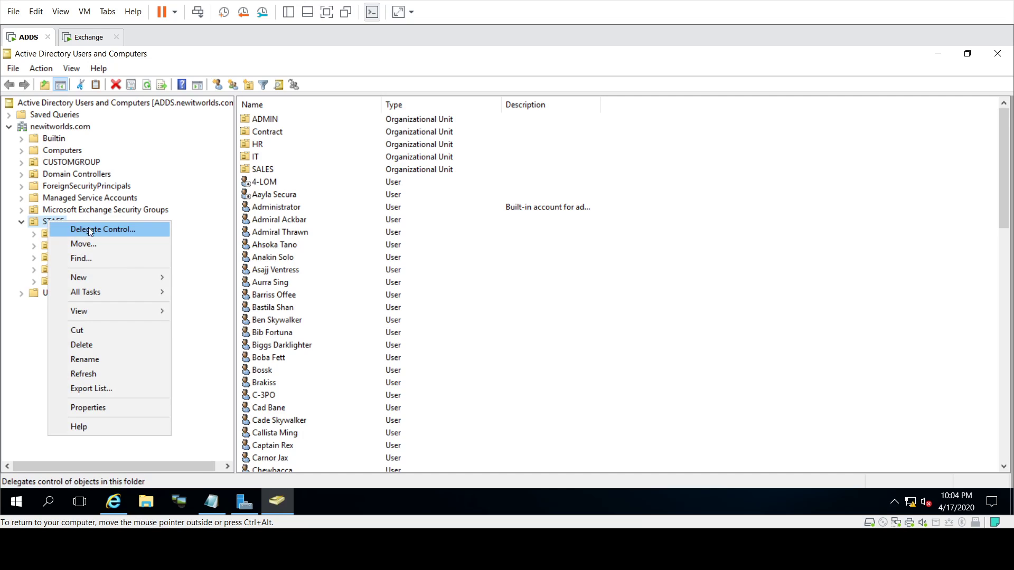
pyautogui.moveTo(108, 276)
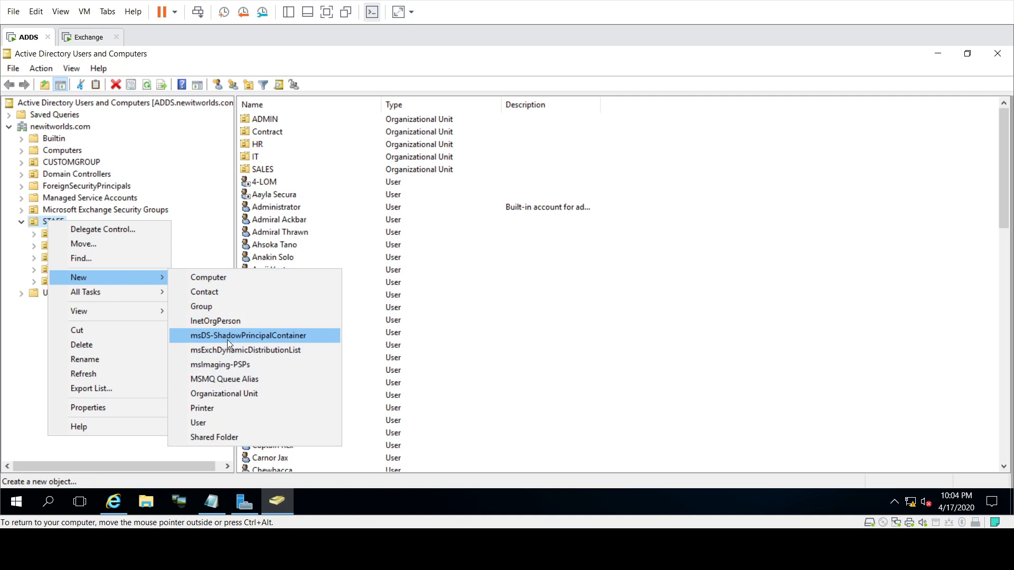
pyautogui.click(228, 395)
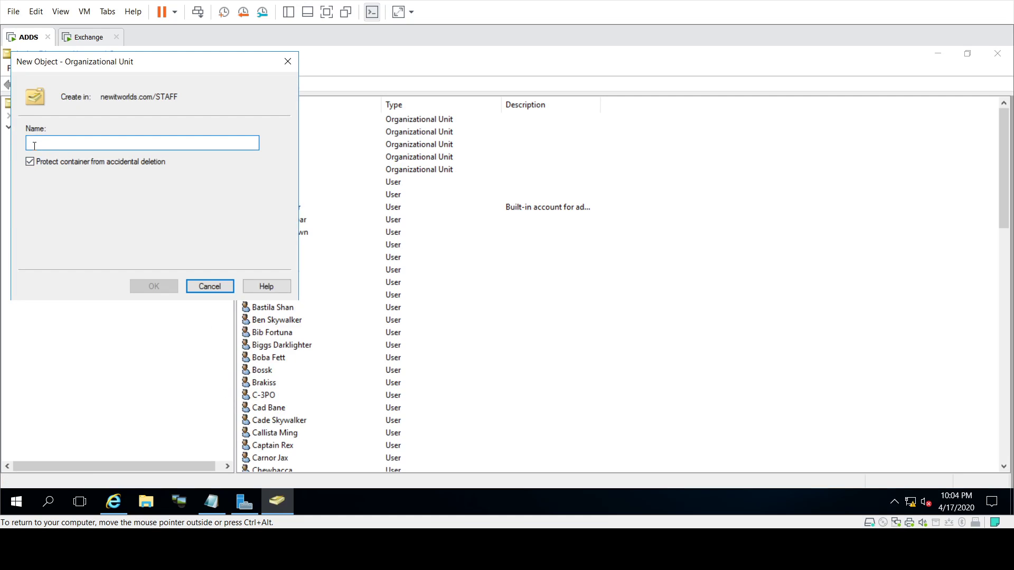
# Step: Create the Supervisor organizational unit under STAFF and select it
pyautogui.moveTo(93, 72); pyautogui.dragTo(312, 99)
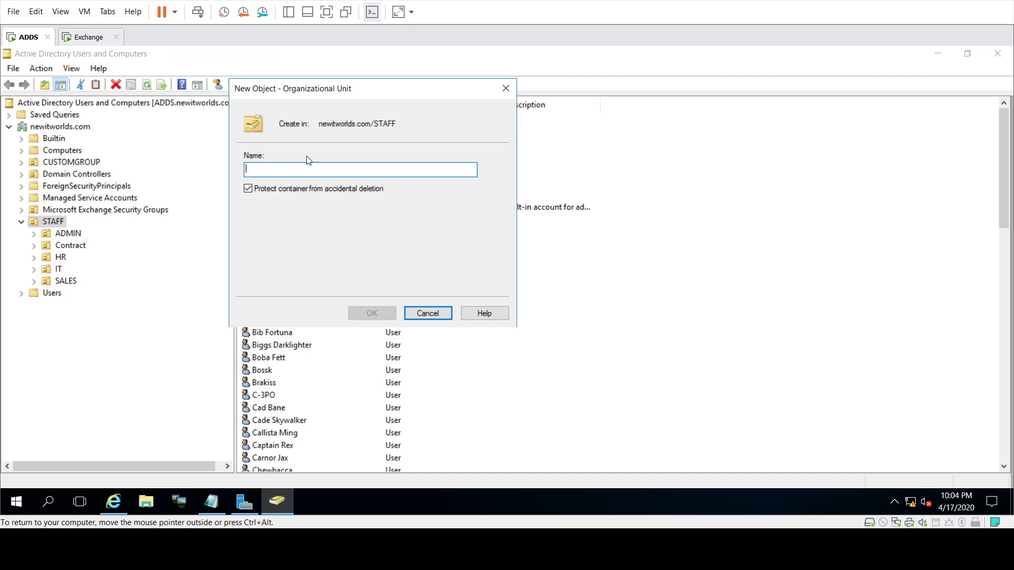
pyautogui.write('Su')
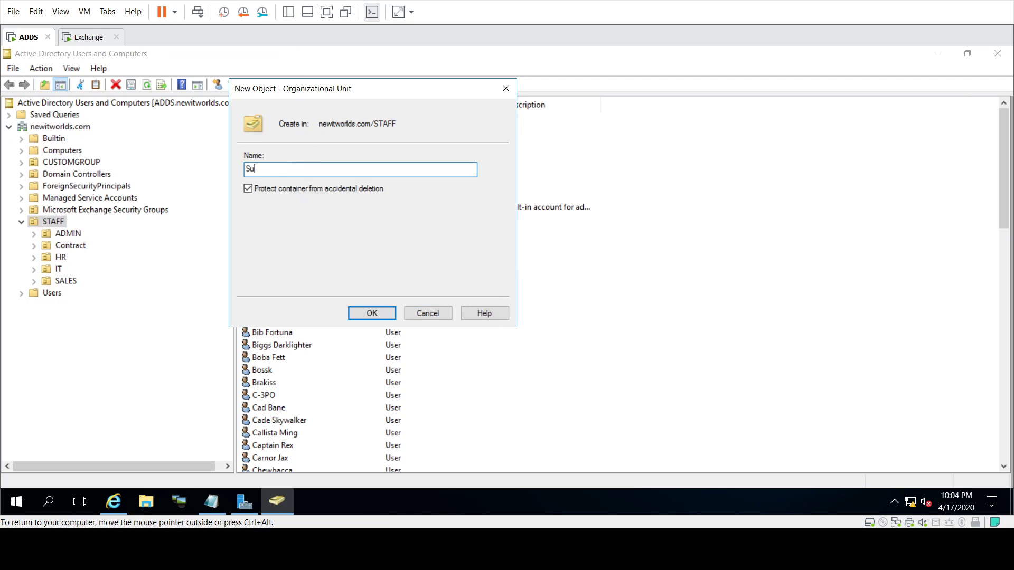
pyautogui.write('pervisor')
pyautogui.click(375, 314)
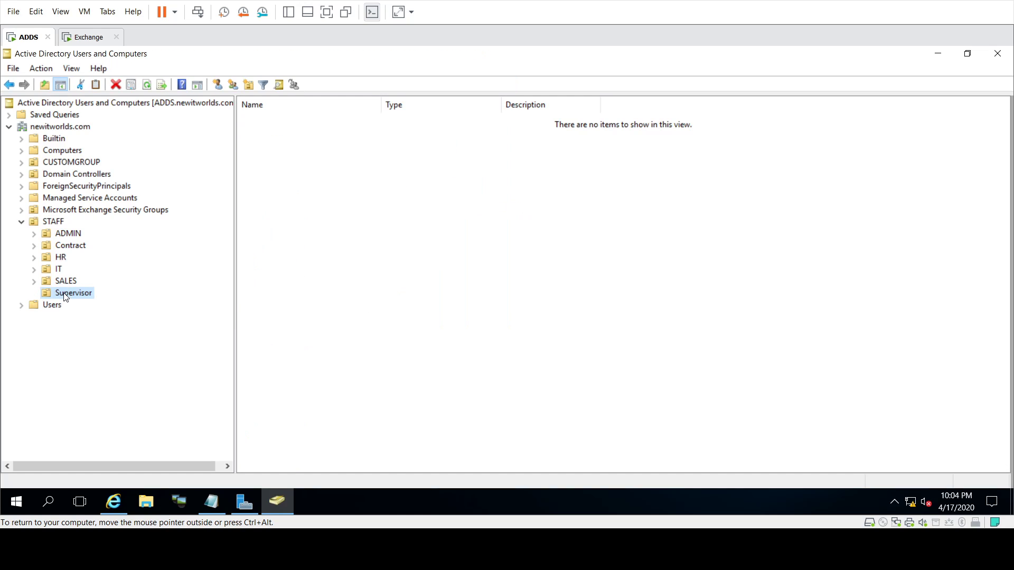
pyautogui.click(64, 293)
# Step: Start a new user in the Supervisor unit named Supervisor1 with a matching logon name
pyautogui.click(46, 293)
pyautogui.rightClick(62, 298)
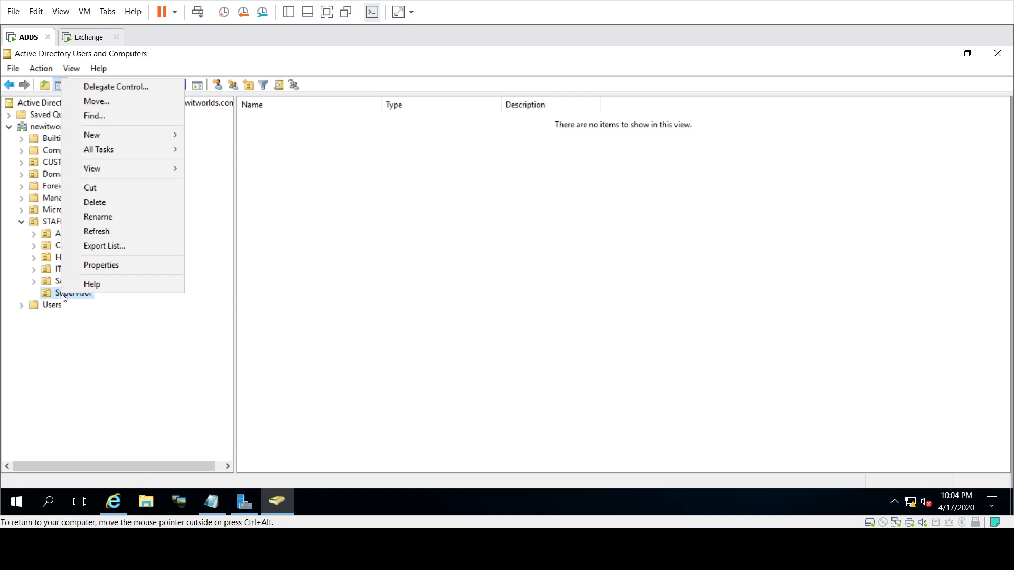
pyautogui.moveTo(135, 134)
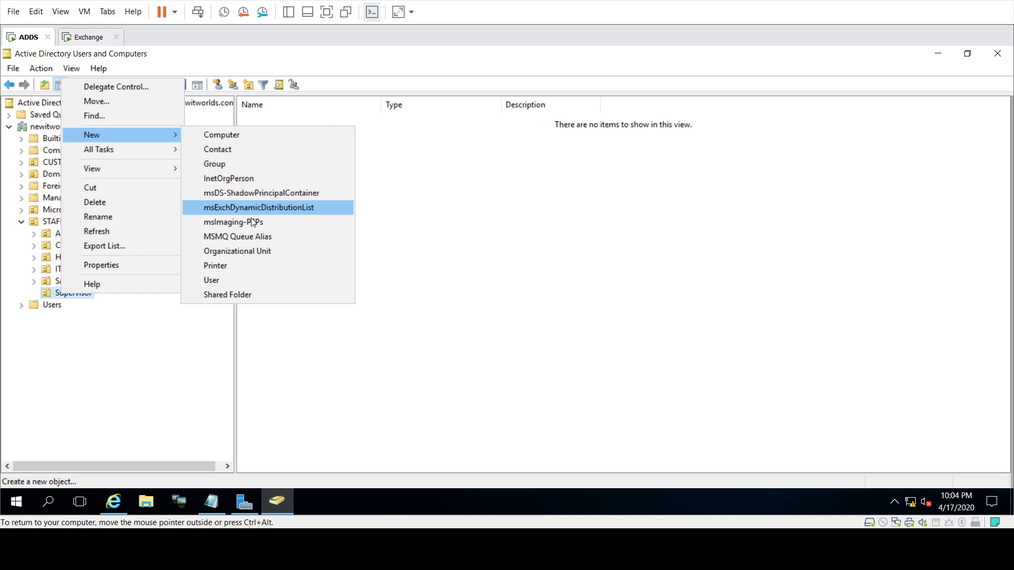
pyautogui.click(229, 279)
pyautogui.moveTo(179, 69); pyautogui.dragTo(501, 119)
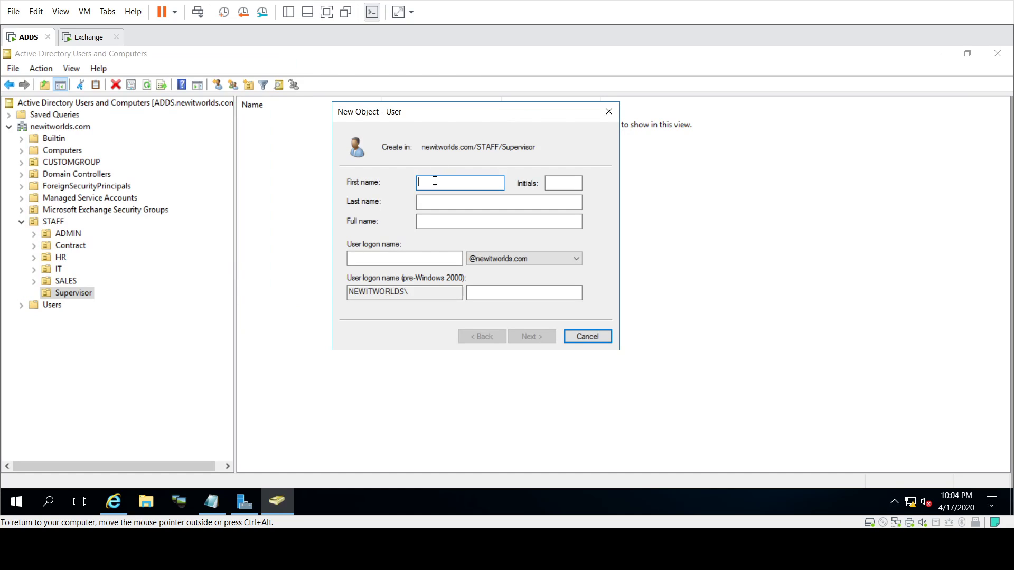
pyautogui.write('Supervisor1')
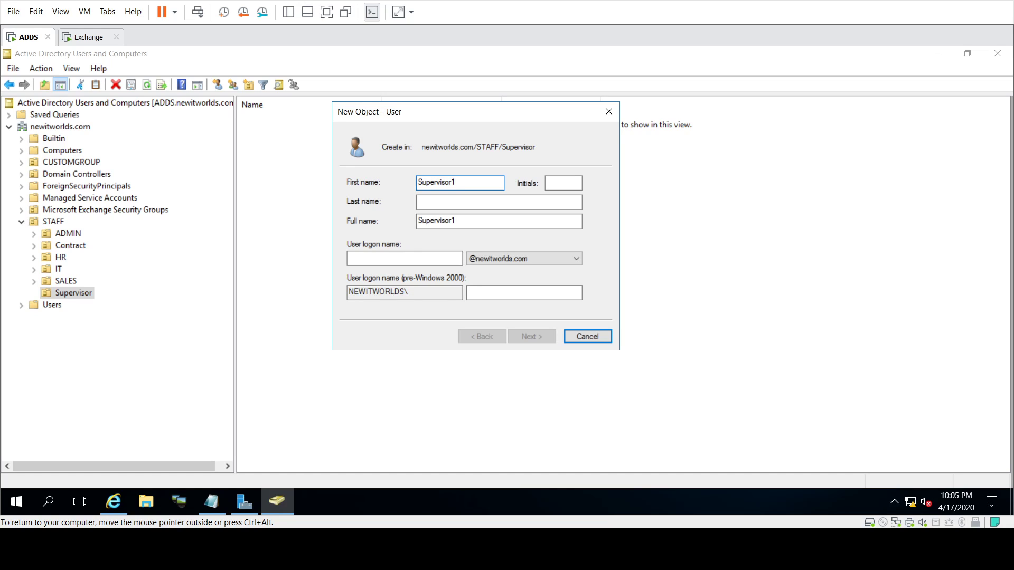
pyautogui.click(383, 260)
pyautogui.write('Supe')
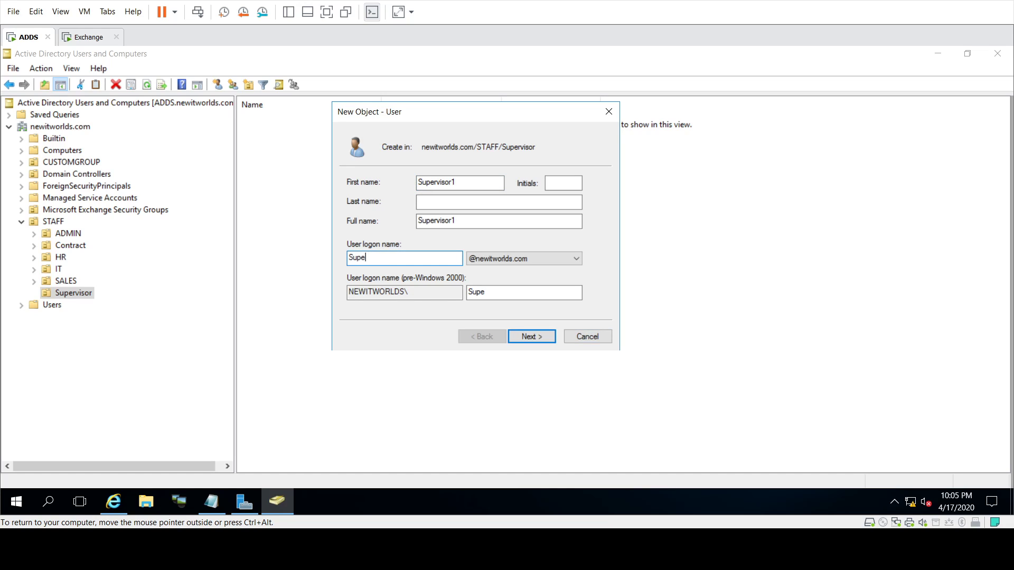
pyautogui.write('rvisor1')
pyautogui.click(529, 341)
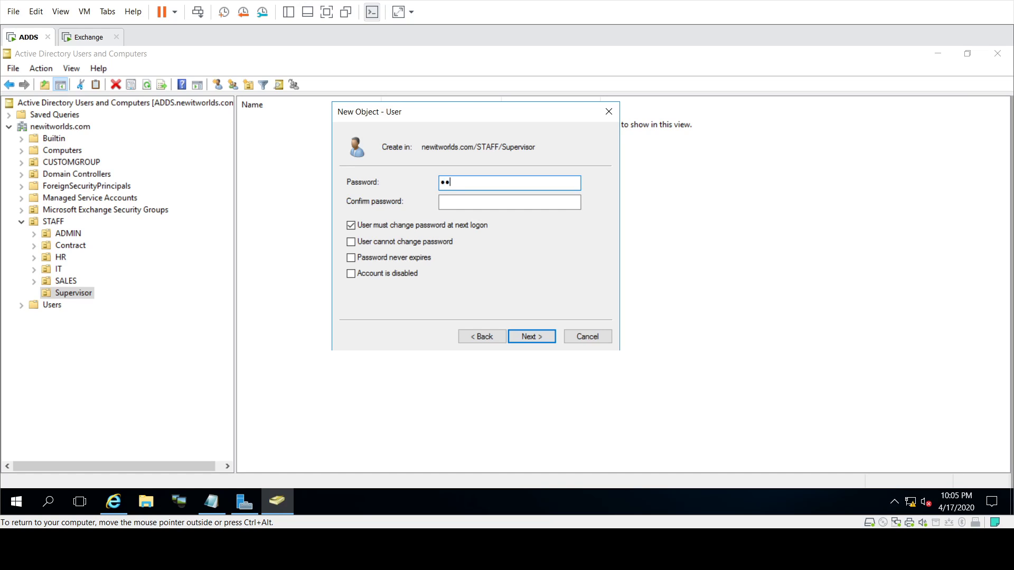
# Step: Set the user's password with no forced change and never expiring, then finish creating Supervisor1
pyautogui.write('••••••••')
pyautogui.press('Tab')
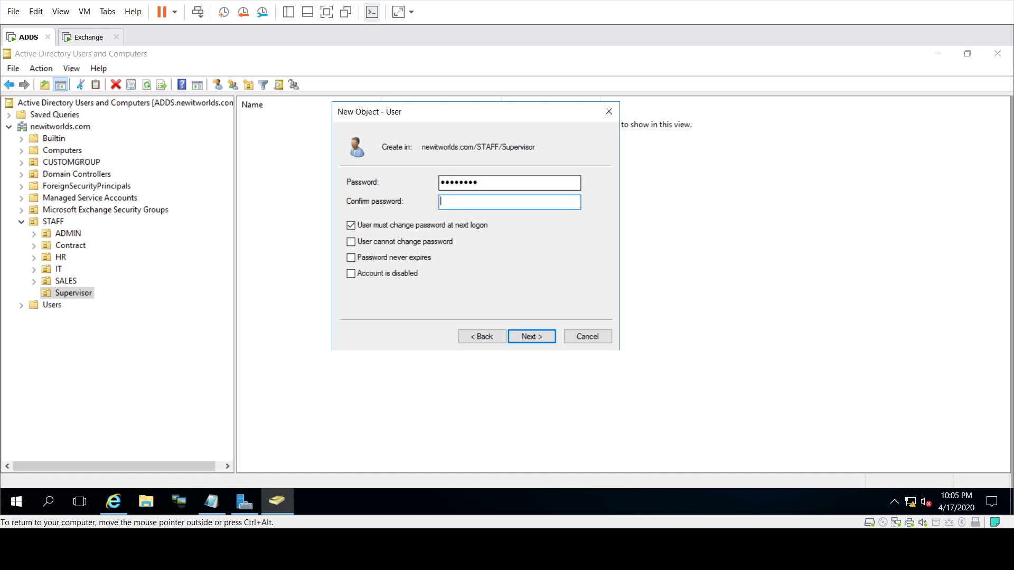
pyautogui.write('••••••')
pyautogui.click(352, 226)
pyautogui.click(350, 258)
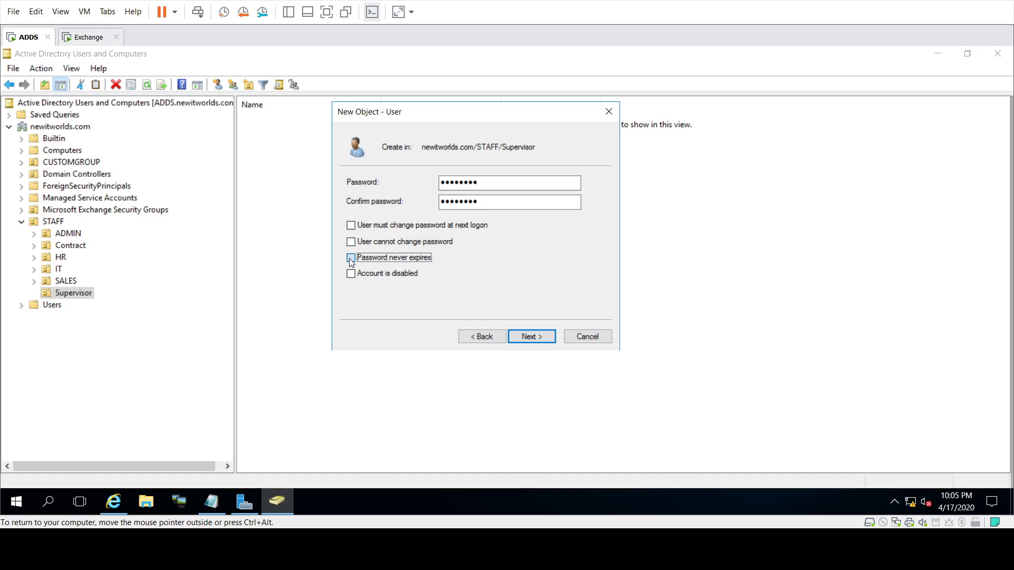
pyautogui.click(534, 338)
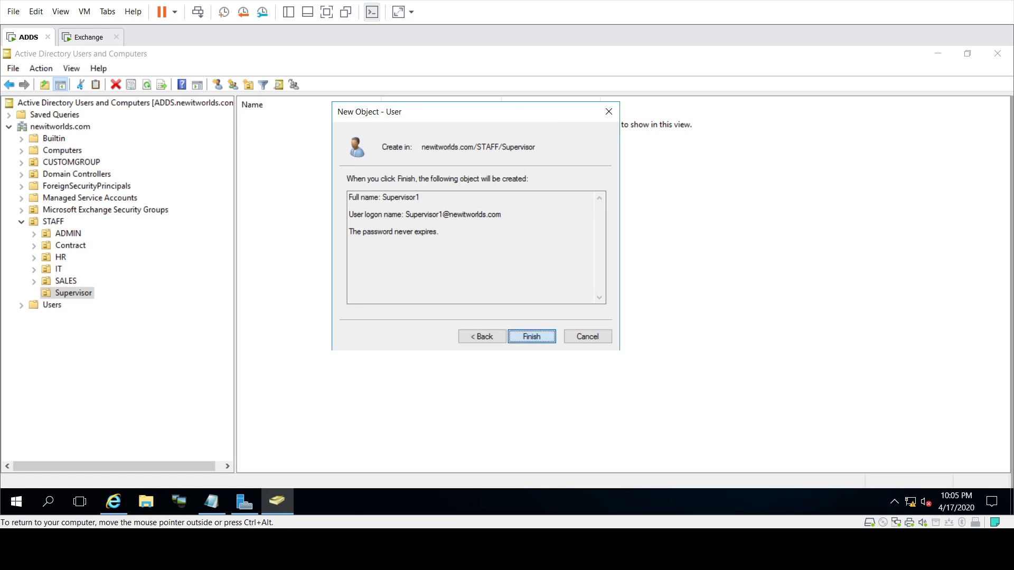
pyautogui.click(532, 337)
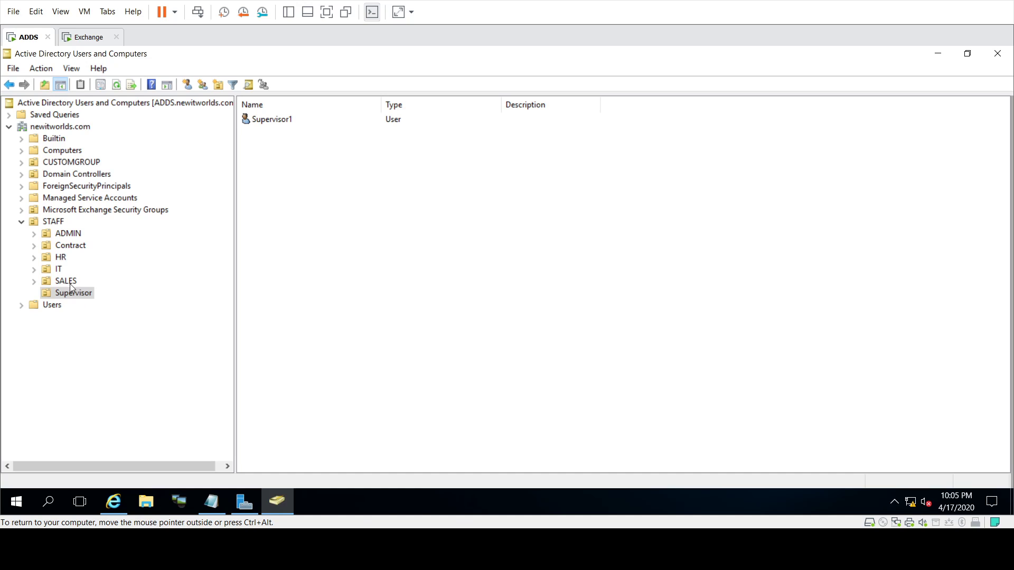
# Step: Create a global security group named Supervisor in the CUSTOMGROUP container
pyautogui.click(64, 163)
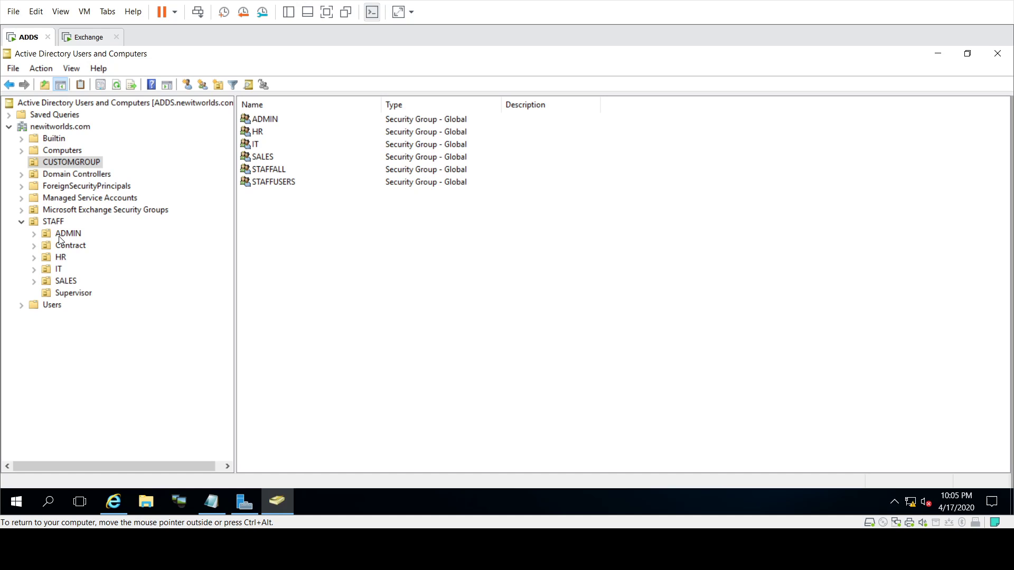
pyautogui.rightClick(66, 164)
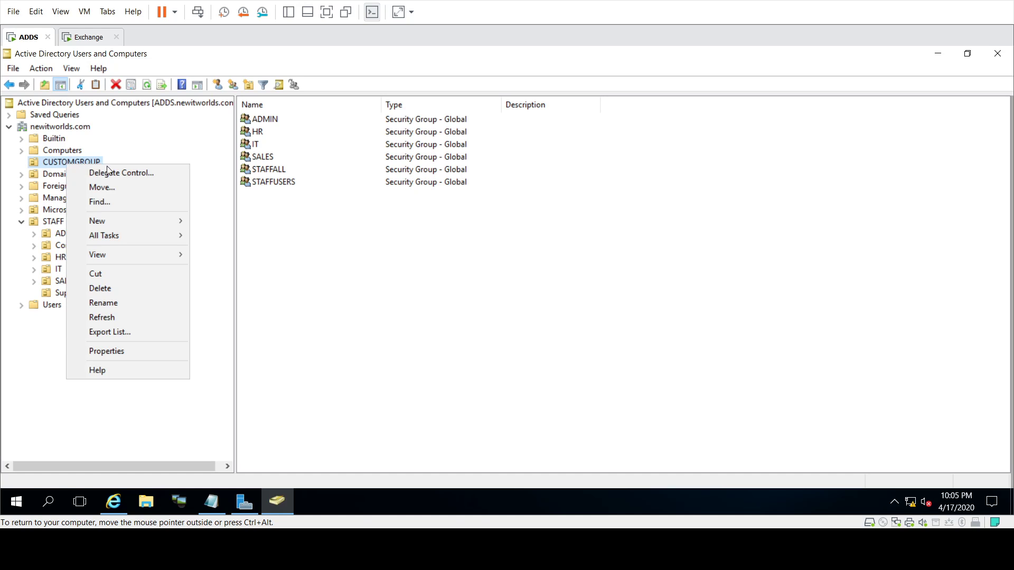
pyautogui.moveTo(135, 223)
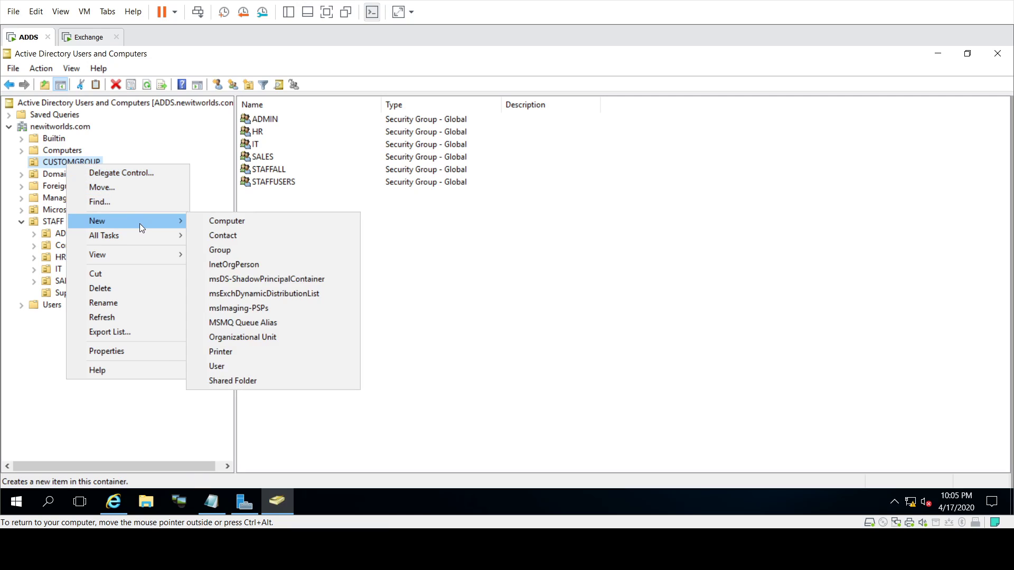
pyautogui.click(242, 249)
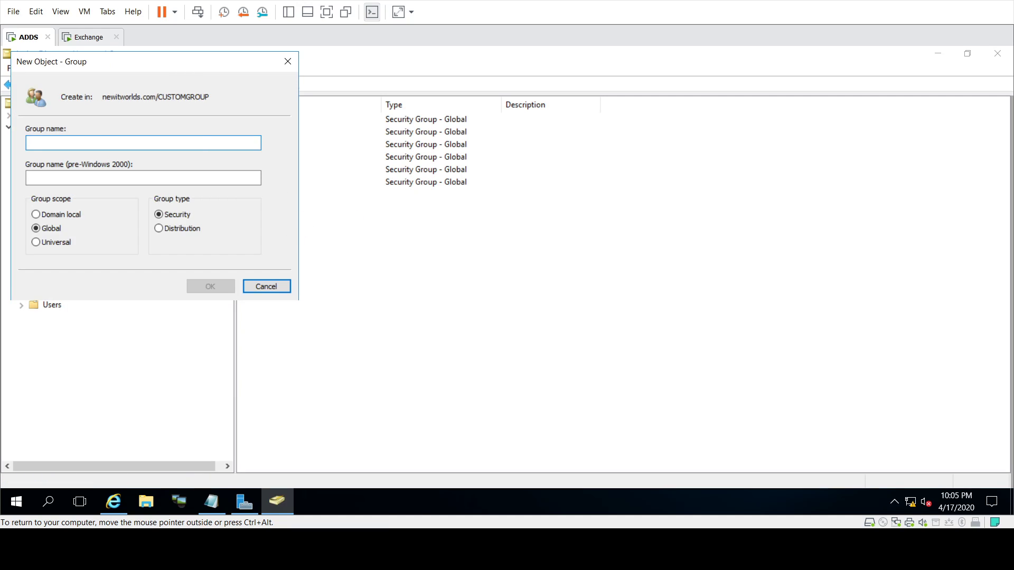
pyautogui.moveTo(185, 65); pyautogui.dragTo(534, 148)
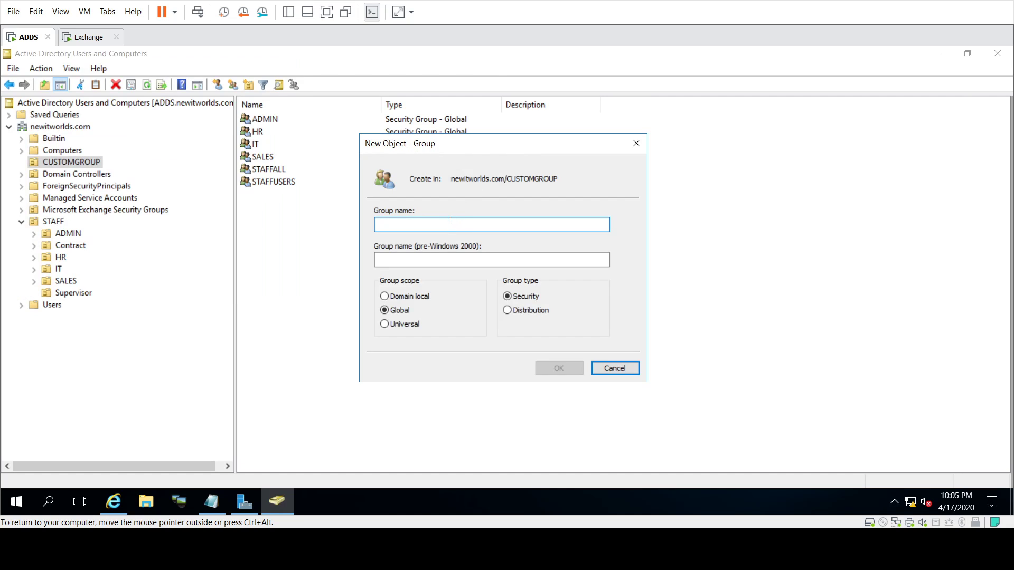
pyautogui.write('S')
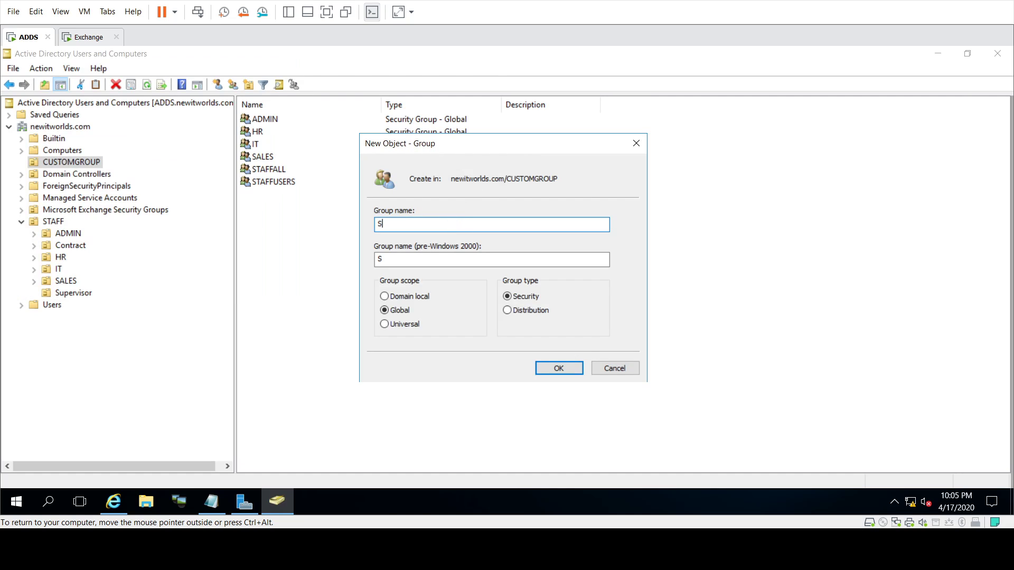
pyautogui.write('upervisor')
pyautogui.click(565, 366)
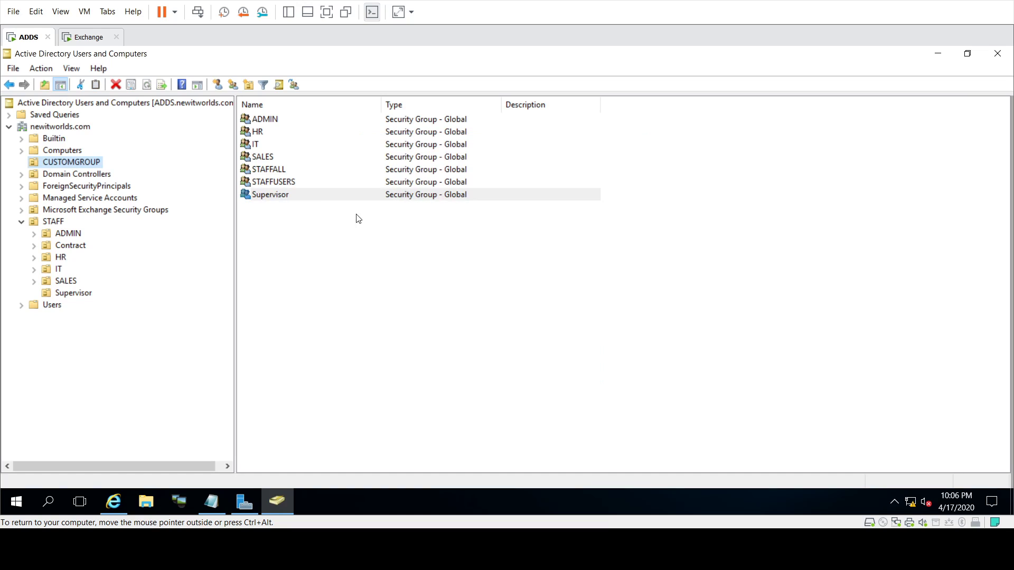
# Step: Add Supervisor1 to the Supervisor group's members and apply the change
pyautogui.rightClick(268, 195)
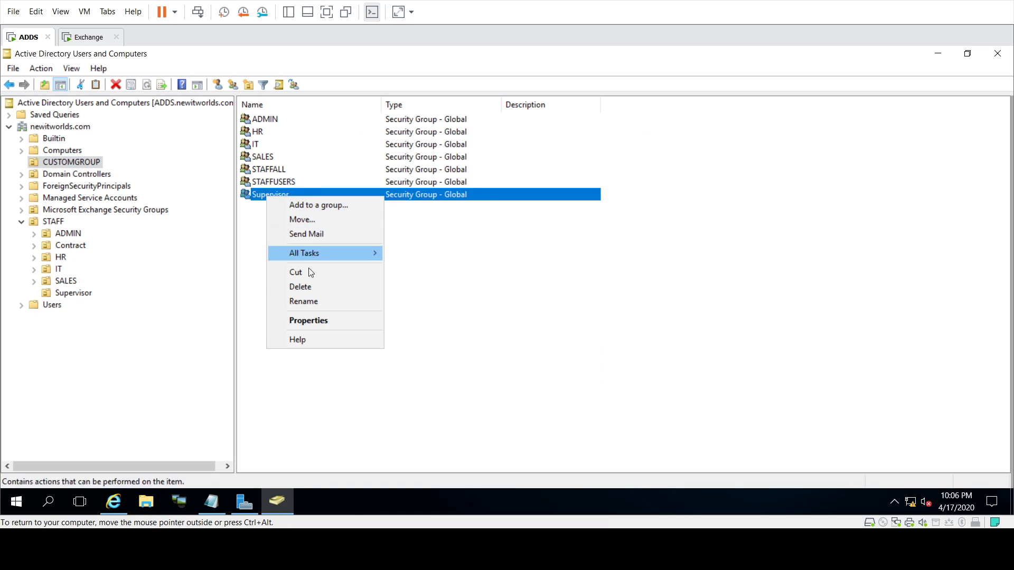
pyautogui.click(313, 321)
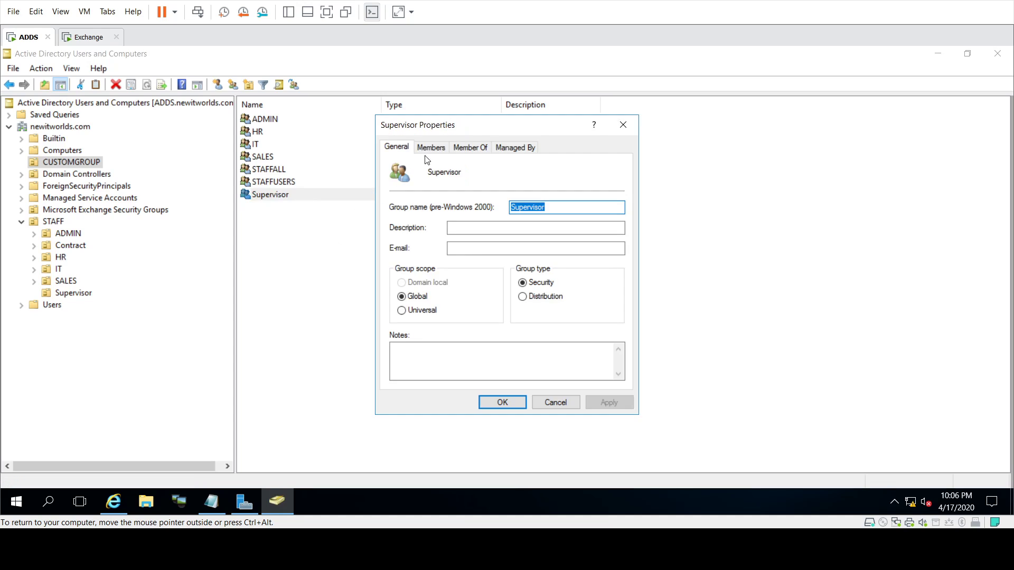
pyautogui.click(440, 148)
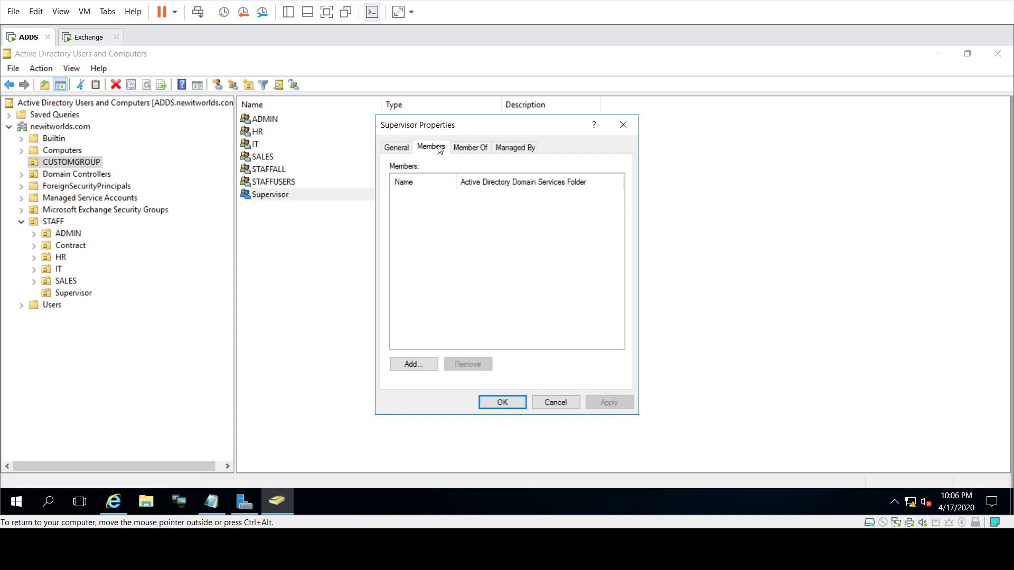
pyautogui.click(416, 367)
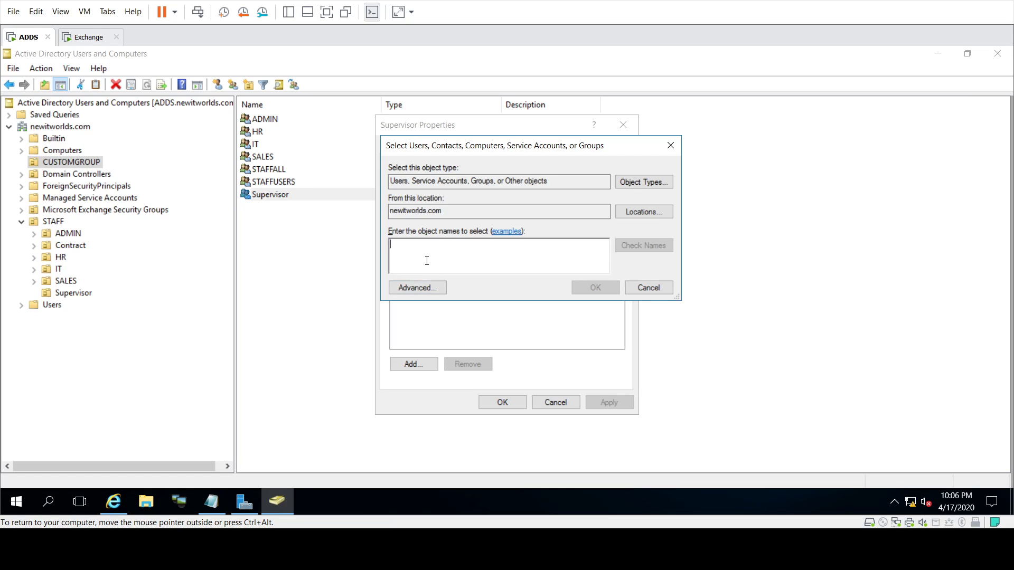
pyautogui.write('Supervisor1')
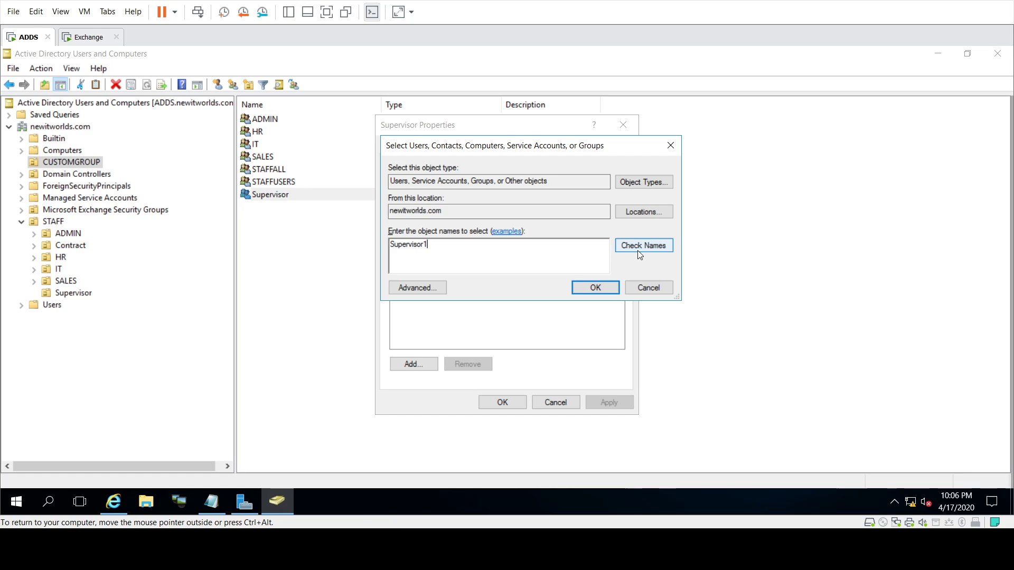
pyautogui.click(639, 248)
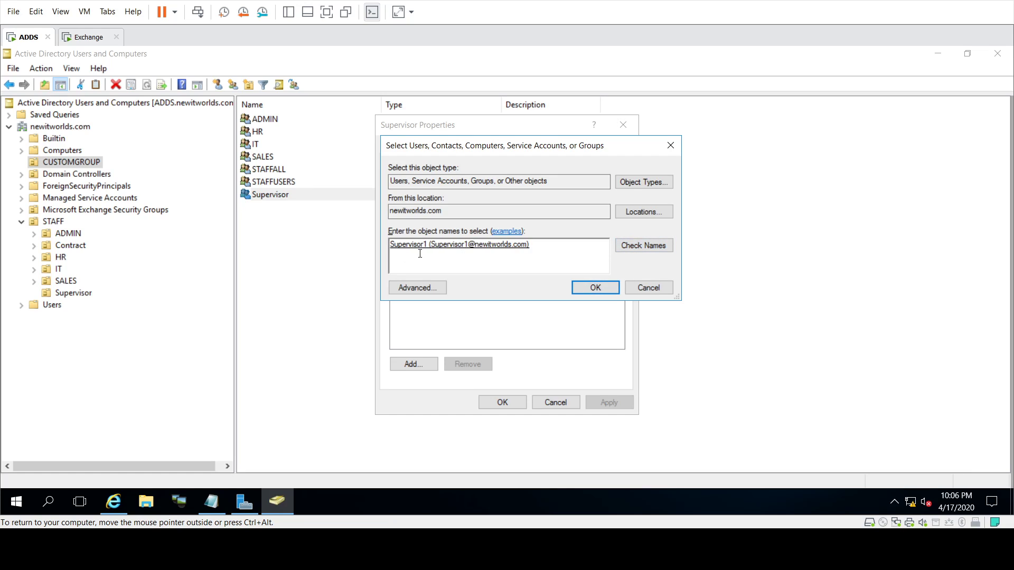
pyautogui.click(598, 293)
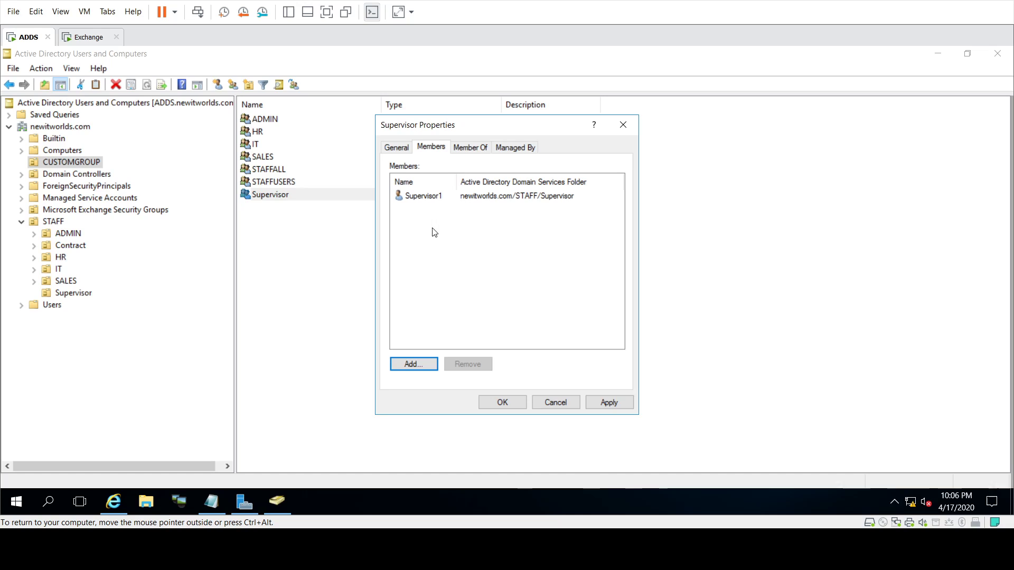
pyautogui.click(611, 402)
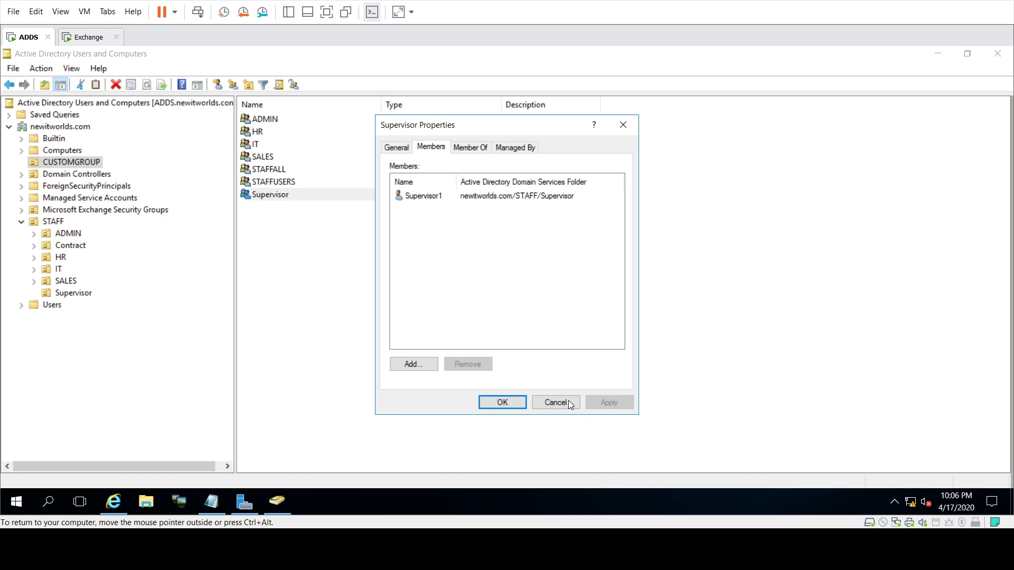
pyautogui.click(488, 403)
pyautogui.click(359, 277)
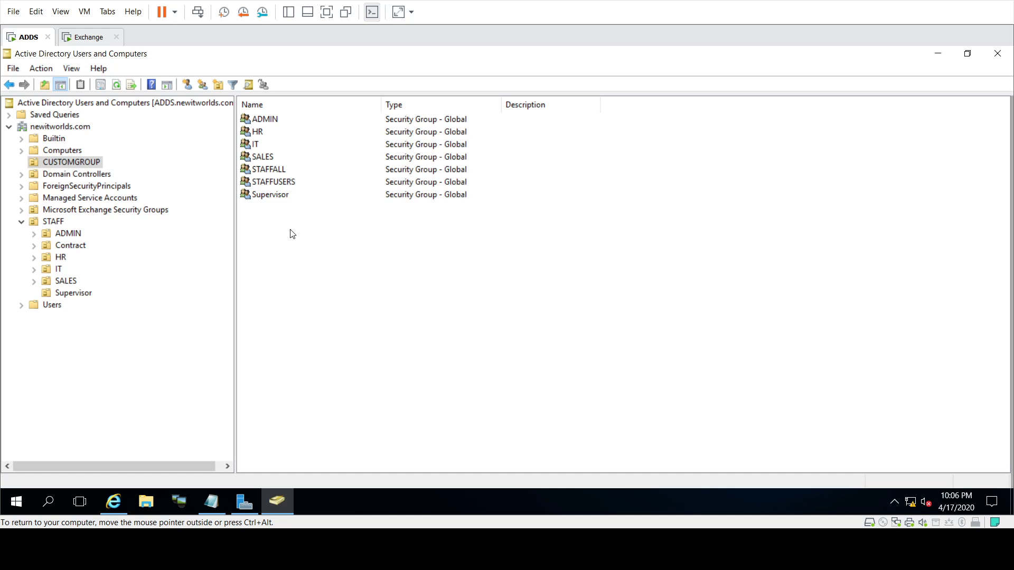
# Step: On the Exchange machine, highlight the ecp admin center URL and host name Exchange.newitworlds.com in the notes
pyautogui.click(88, 38)
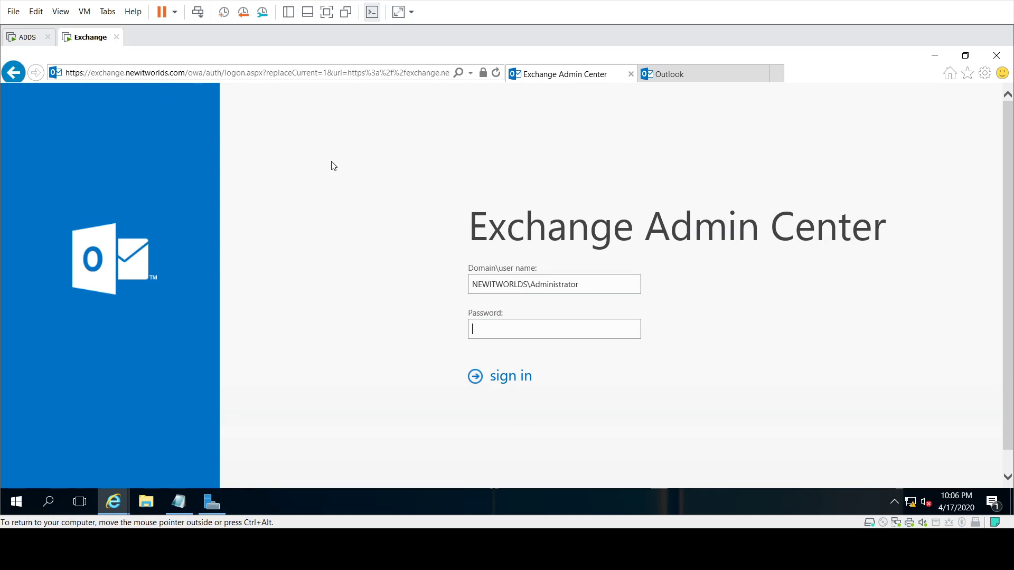
pyautogui.click(936, 55)
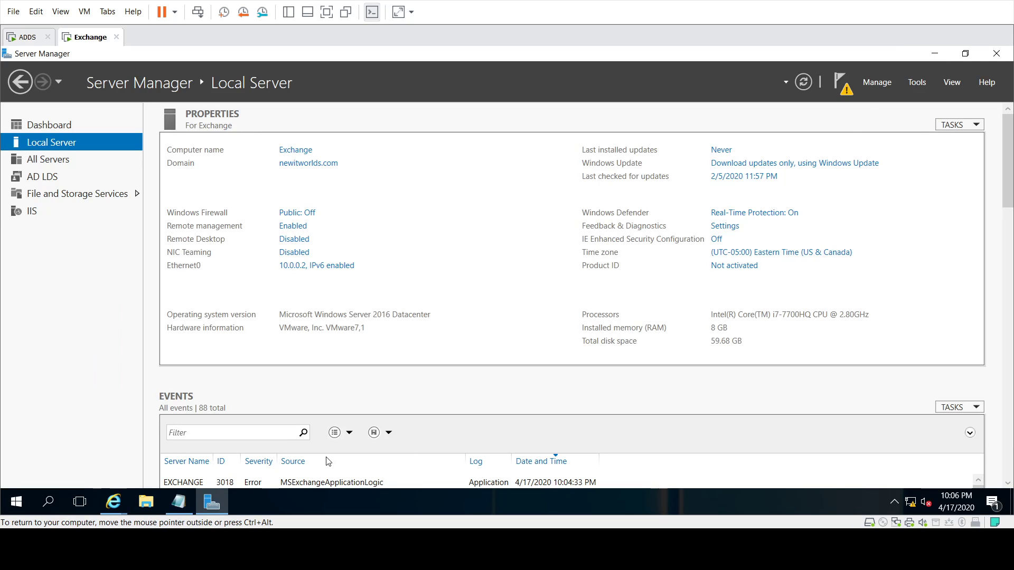
pyautogui.hotkey('alt', 'Tab')
pyautogui.click(602, 159)
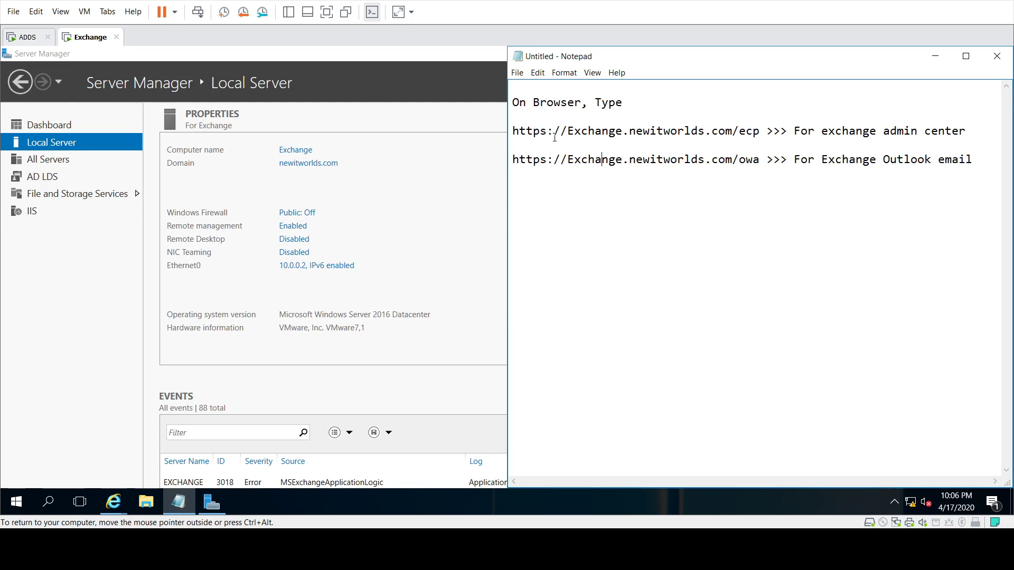
pyautogui.moveTo(514, 130); pyautogui.dragTo(761, 130)
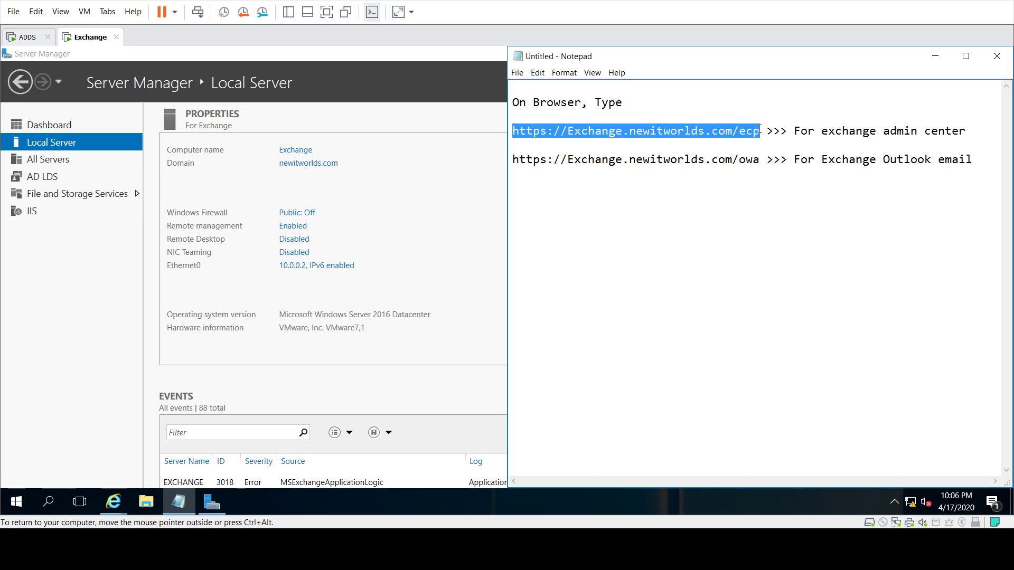
pyautogui.click(741, 153)
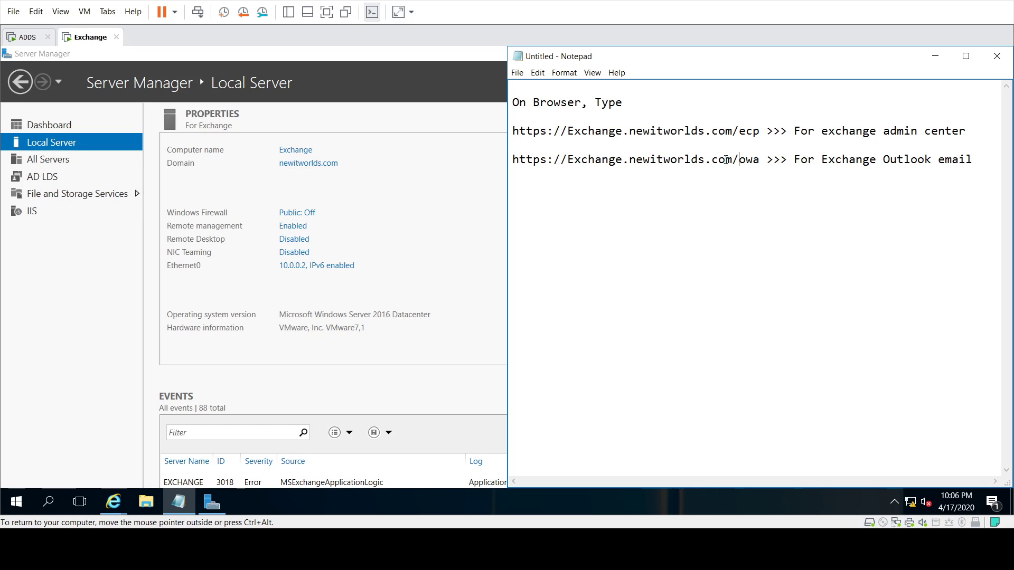
pyautogui.moveTo(570, 132); pyautogui.dragTo(733, 131)
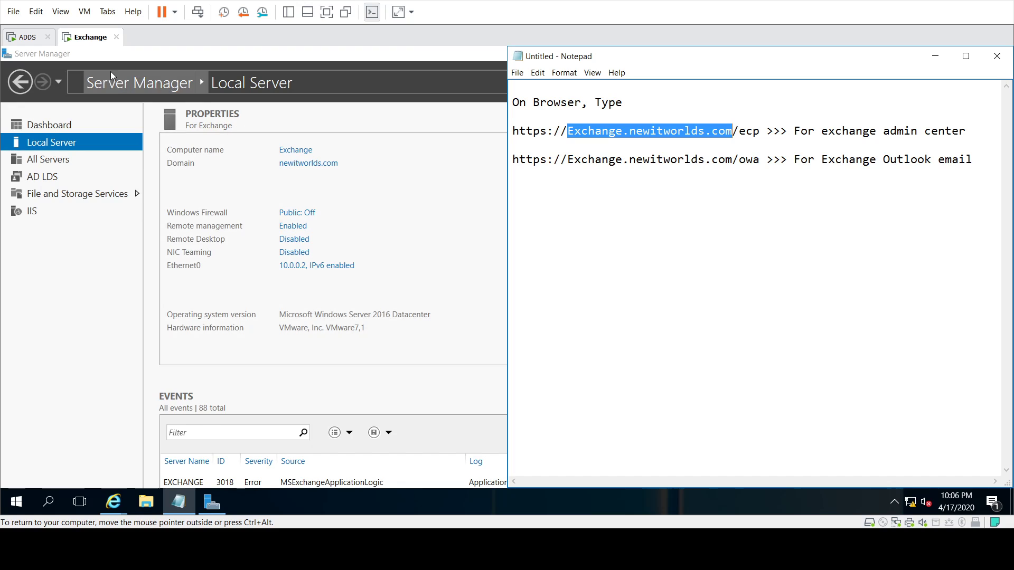
# Step: Confirm the computer name Exchange.newitworlds.com in system properties, then return to the Exchange Admin Center sign-in page
pyautogui.click(295, 151)
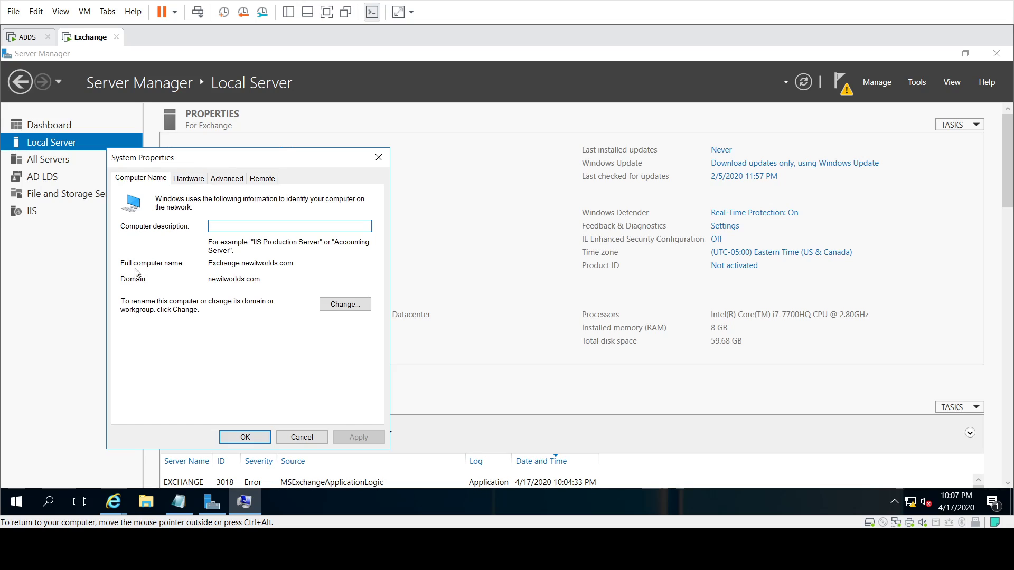
pyautogui.moveTo(210, 264); pyautogui.dragTo(295, 263)
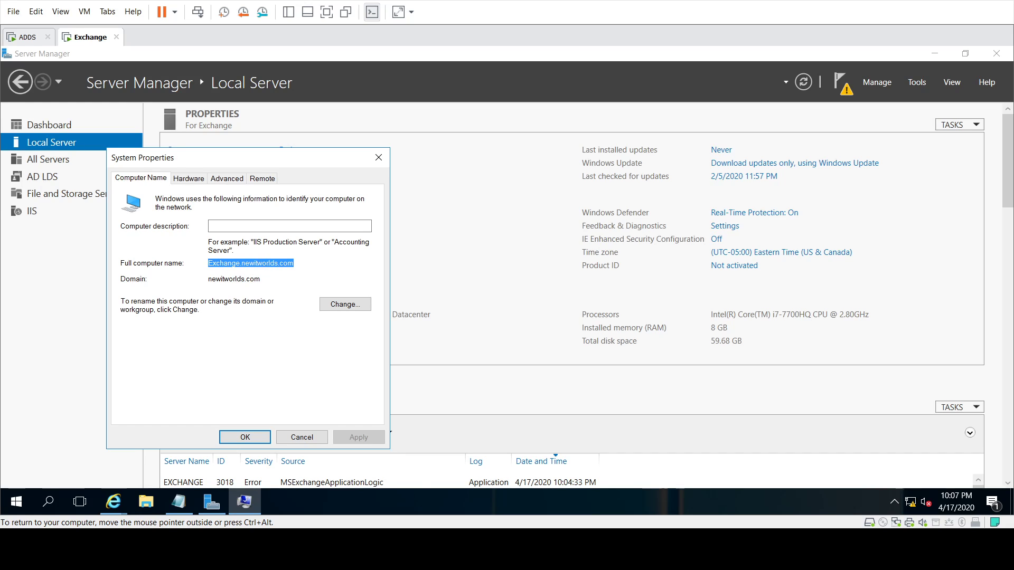
pyautogui.click(317, 437)
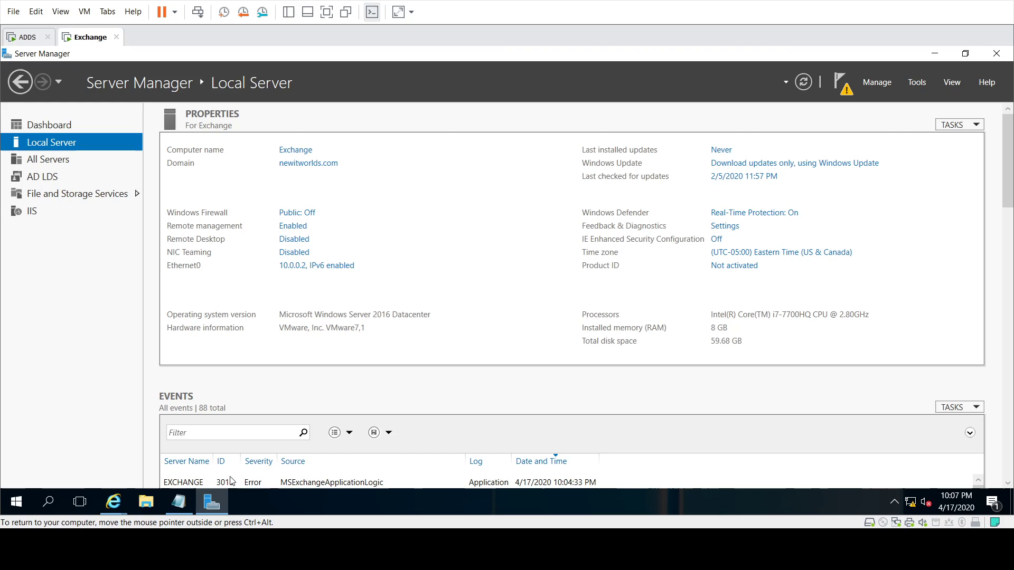
pyautogui.click(179, 502)
pyautogui.click(601, 158)
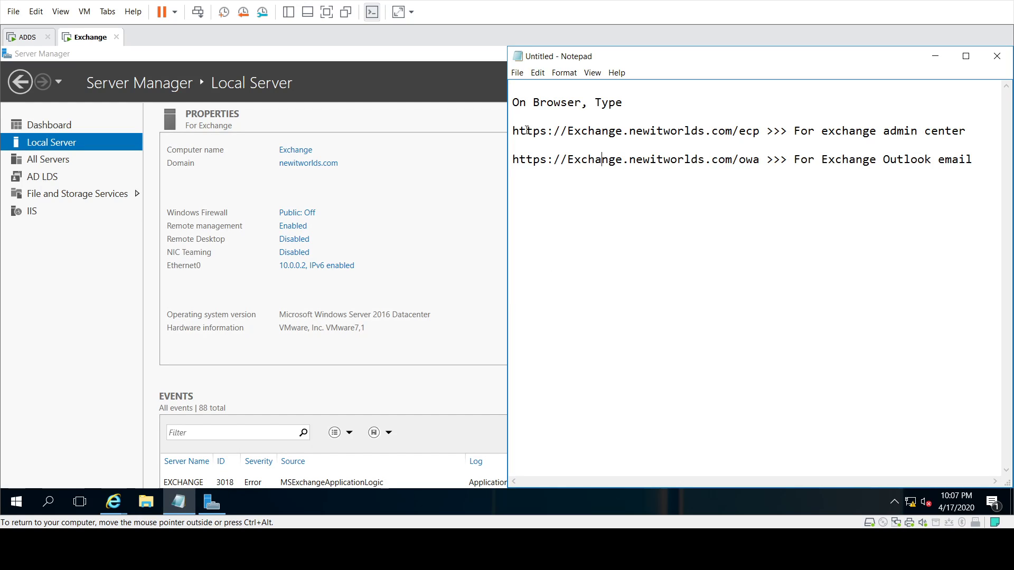
pyautogui.moveTo(515, 130); pyautogui.dragTo(760, 131)
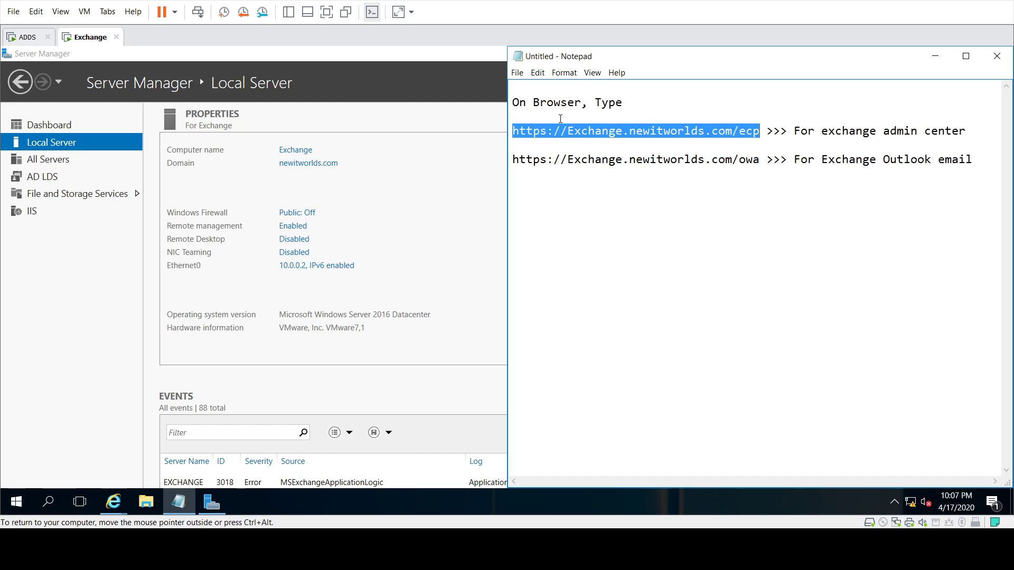
pyautogui.moveTo(535, 104); pyautogui.dragTo(579, 107)
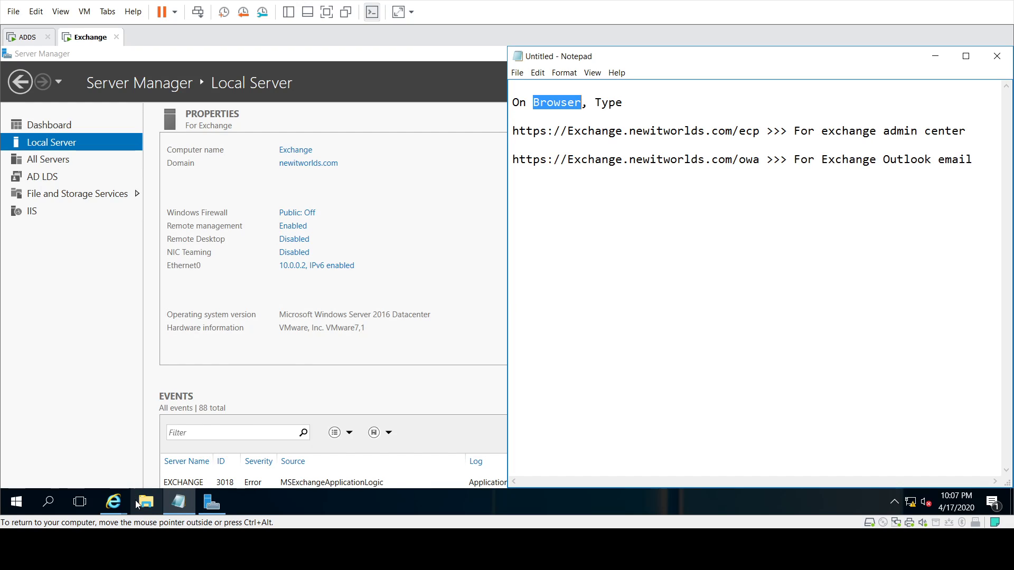
pyautogui.click(114, 502)
pyautogui.click(119, 477)
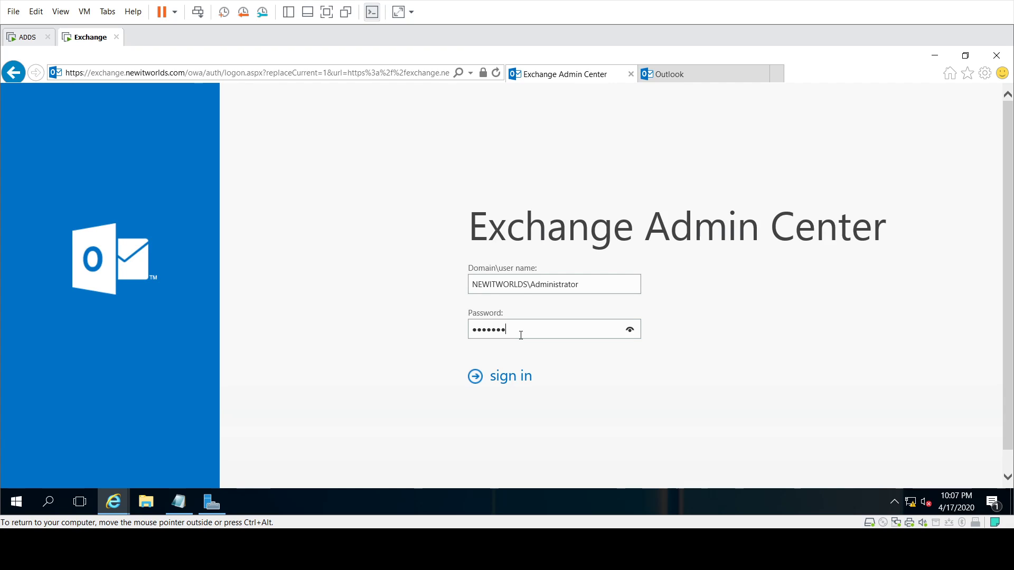
# Step: Sign in to the Exchange Admin Center as the domain administrator
pyautogui.click(513, 383)
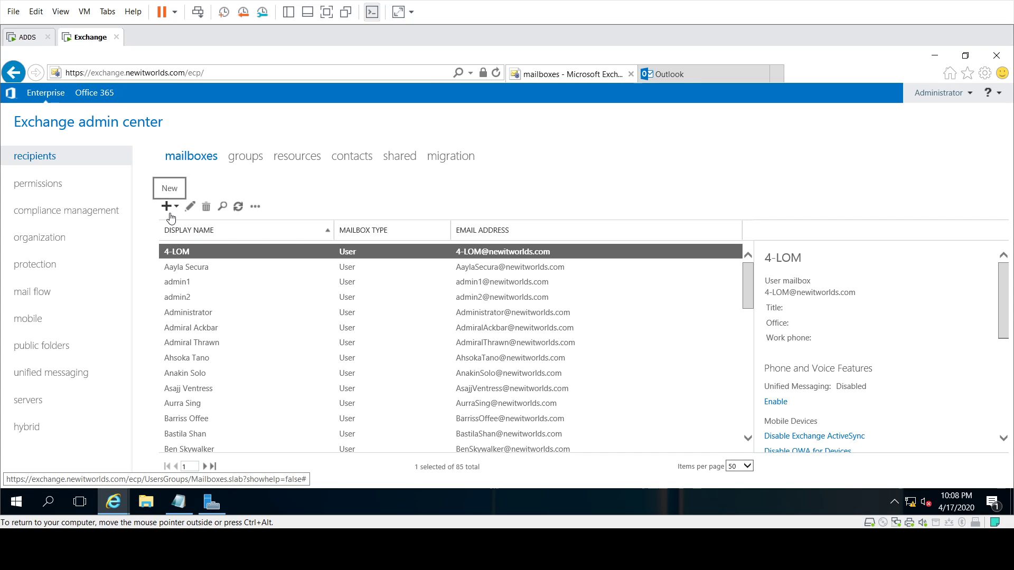
# Step: Create a user mailbox with alias Supervisor for existing user Supervisor1, then go to groups
pyautogui.click(168, 208)
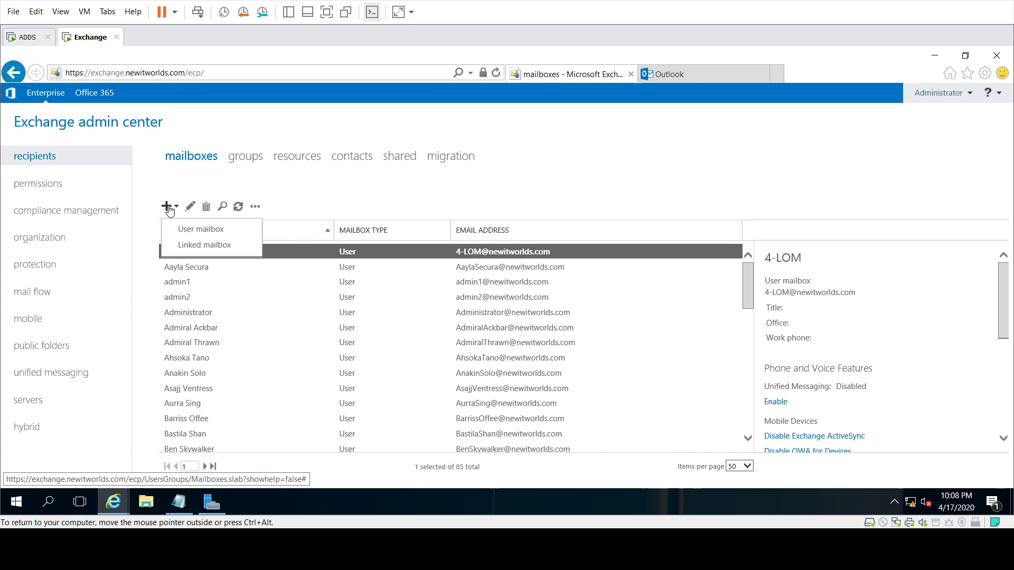
pyautogui.click(201, 230)
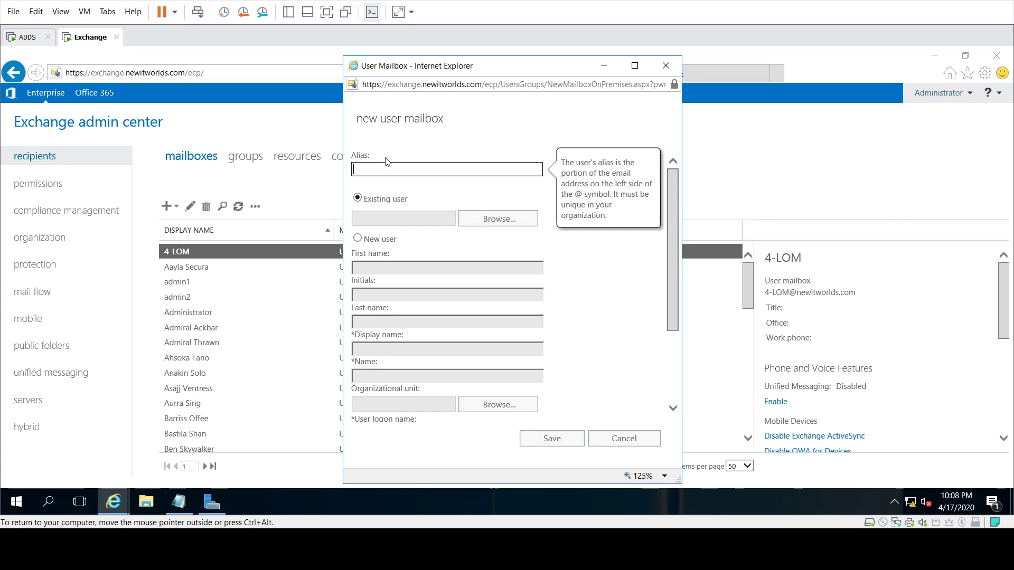
pyautogui.write('Supervisor')
pyautogui.click(381, 201)
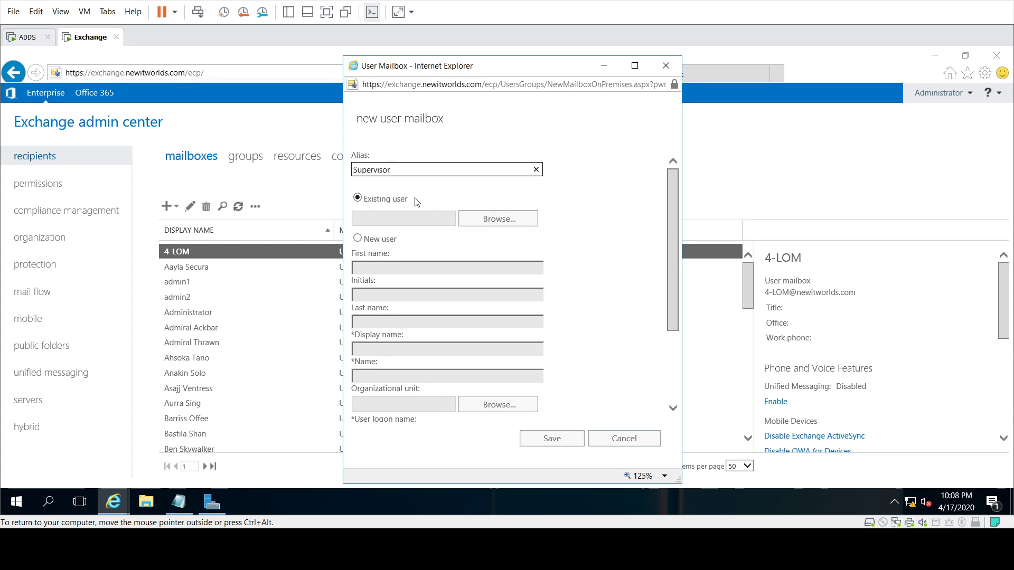
pyautogui.click(494, 220)
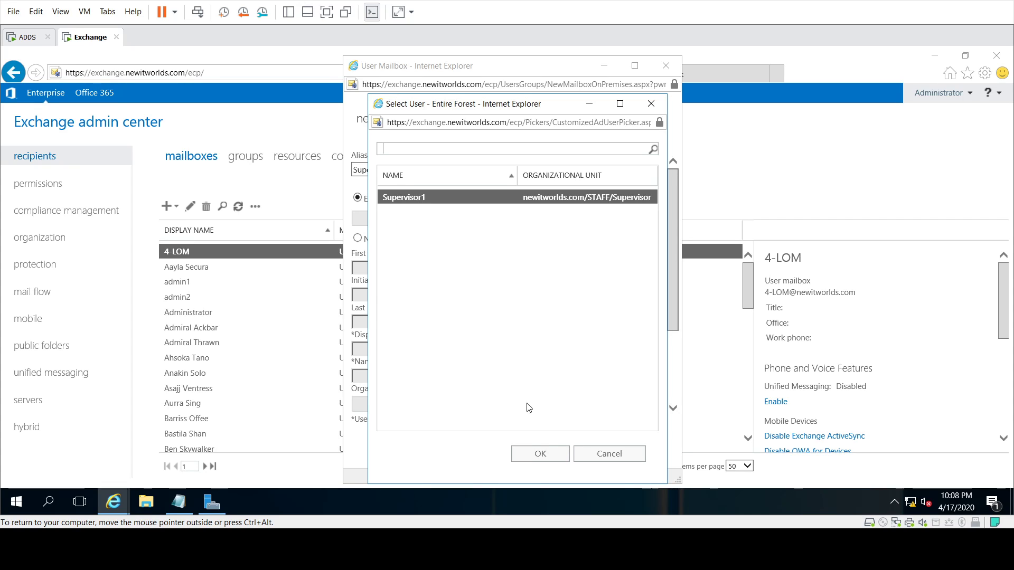
pyautogui.click(541, 454)
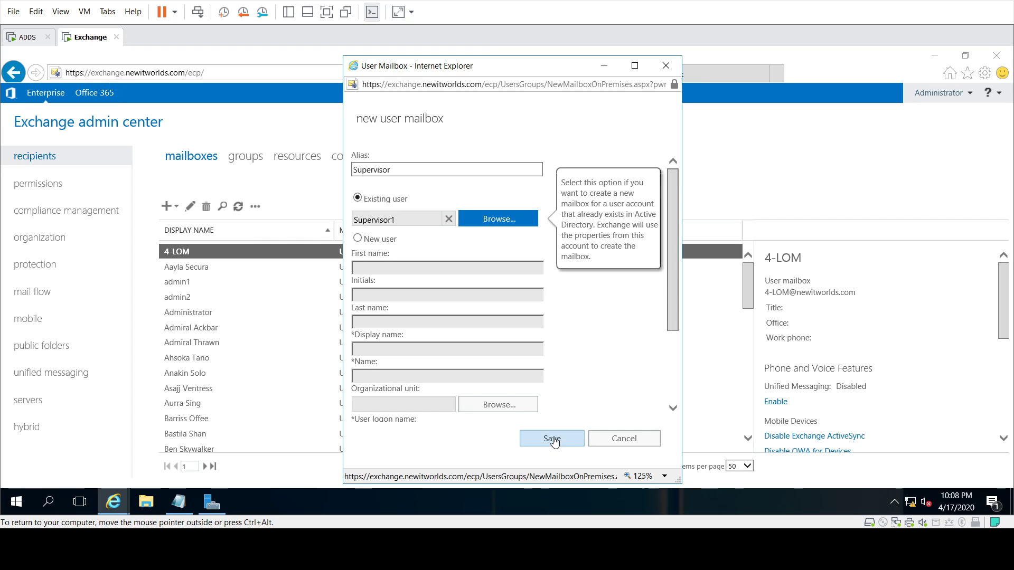
pyautogui.click(552, 439)
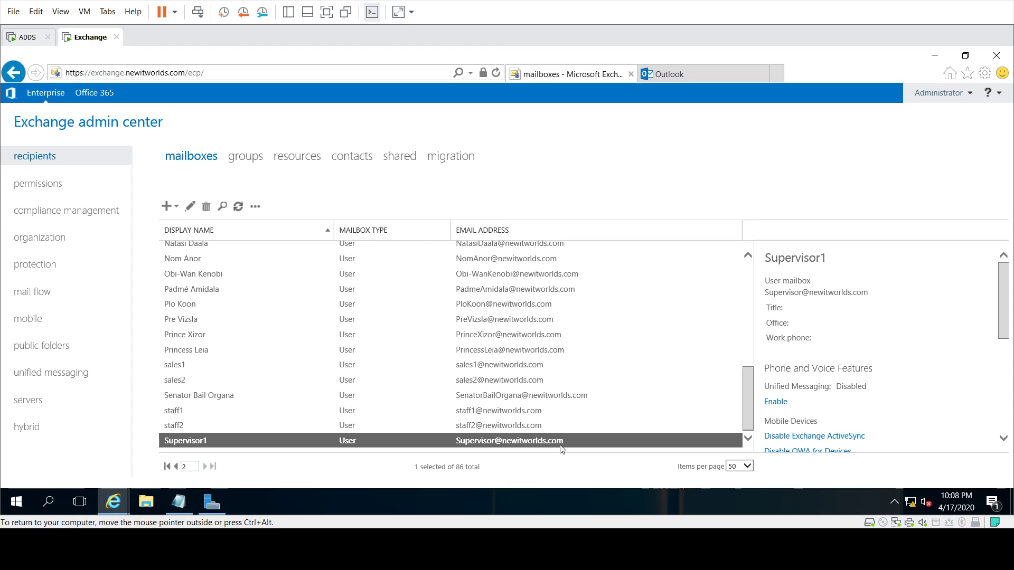
pyautogui.click(253, 163)
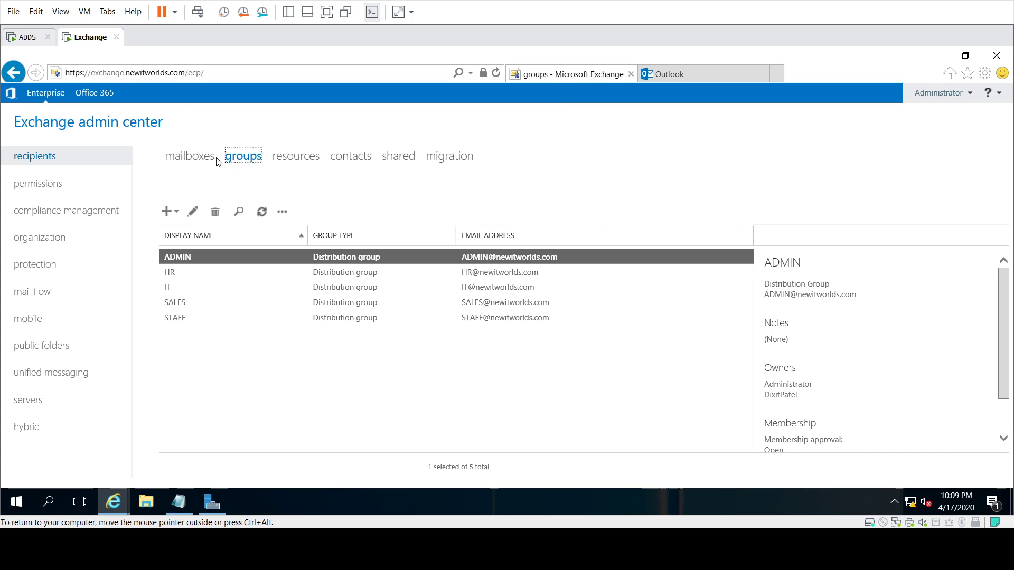
# Step: Start a distribution group named Supervisor with alias Supervisor, stored in the STAFF/Supervisor unit
pyautogui.click(167, 211)
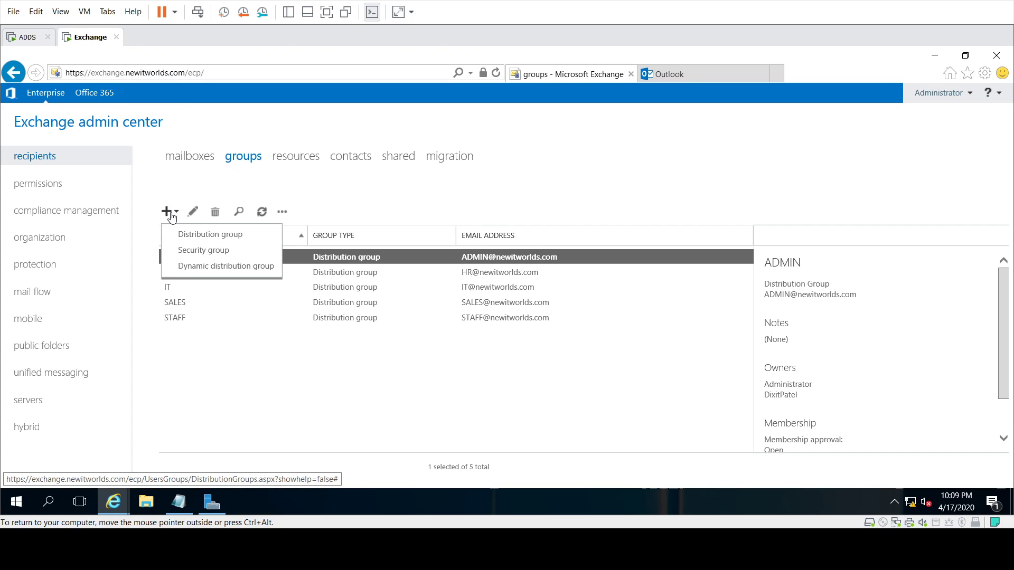
pyautogui.click(202, 237)
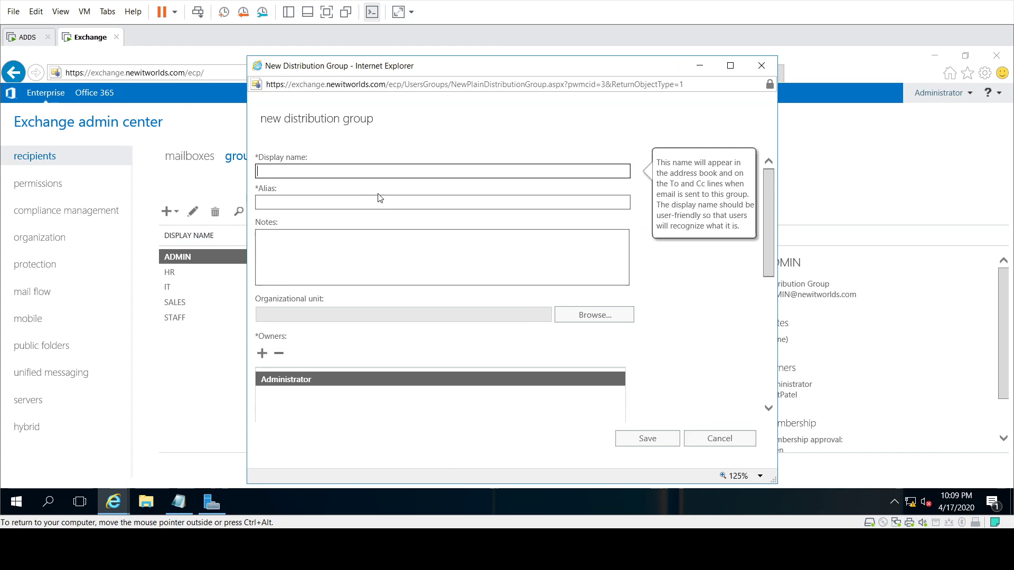
pyautogui.write('Su')
pyautogui.press('Tab')
pyautogui.write('Su')
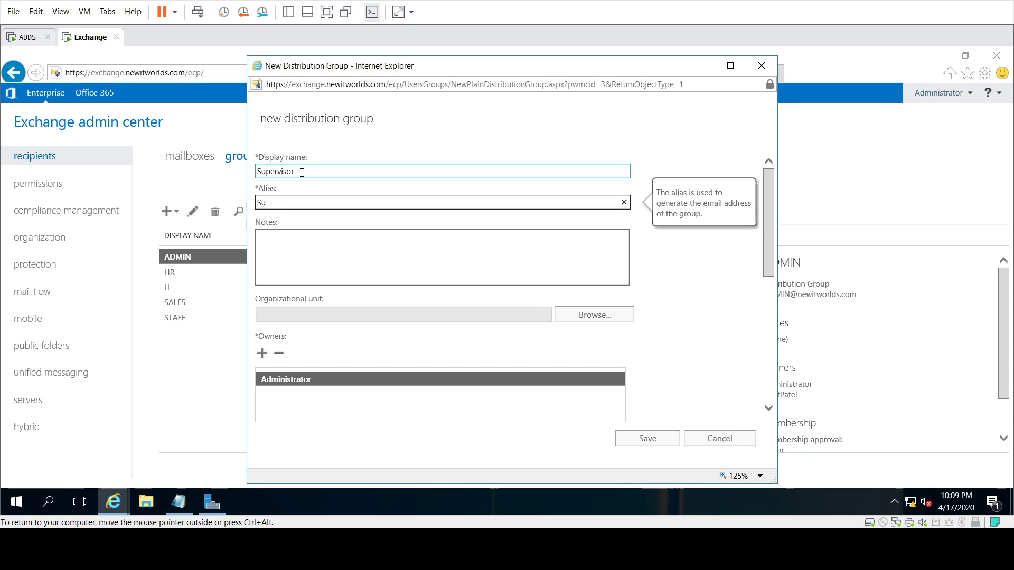
pyautogui.write('pervisor')
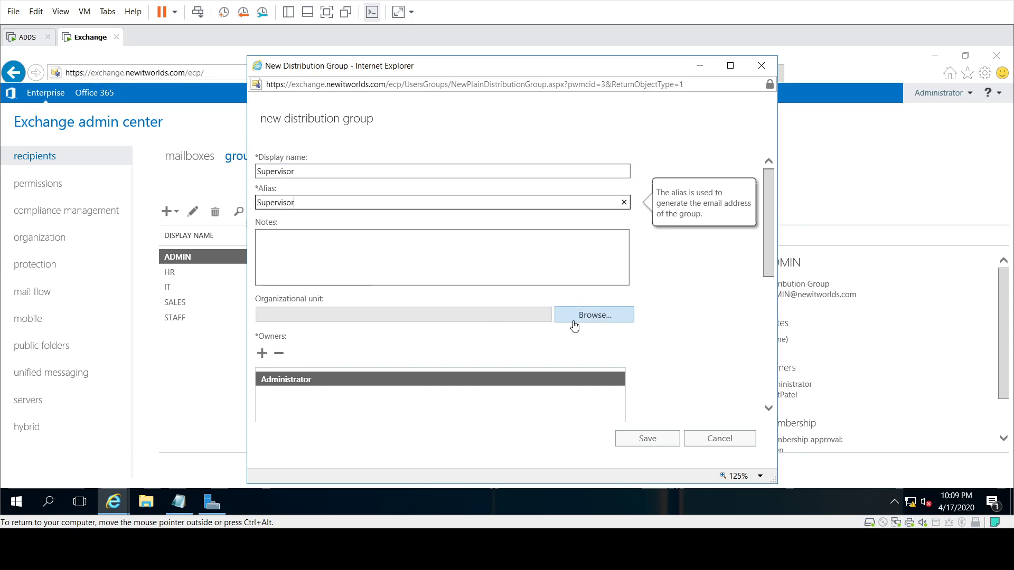
pyautogui.click(625, 317)
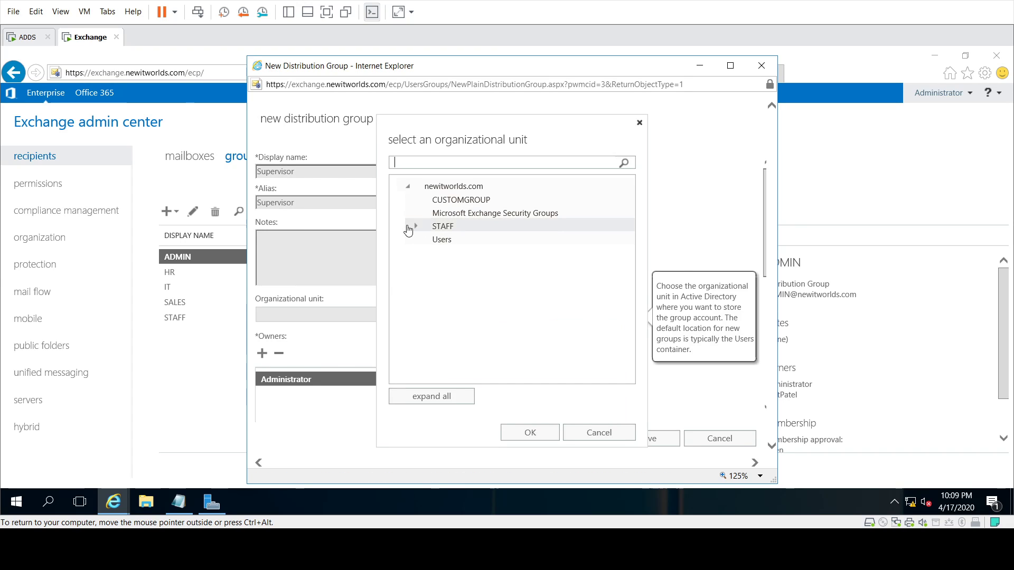
pyautogui.click(417, 227)
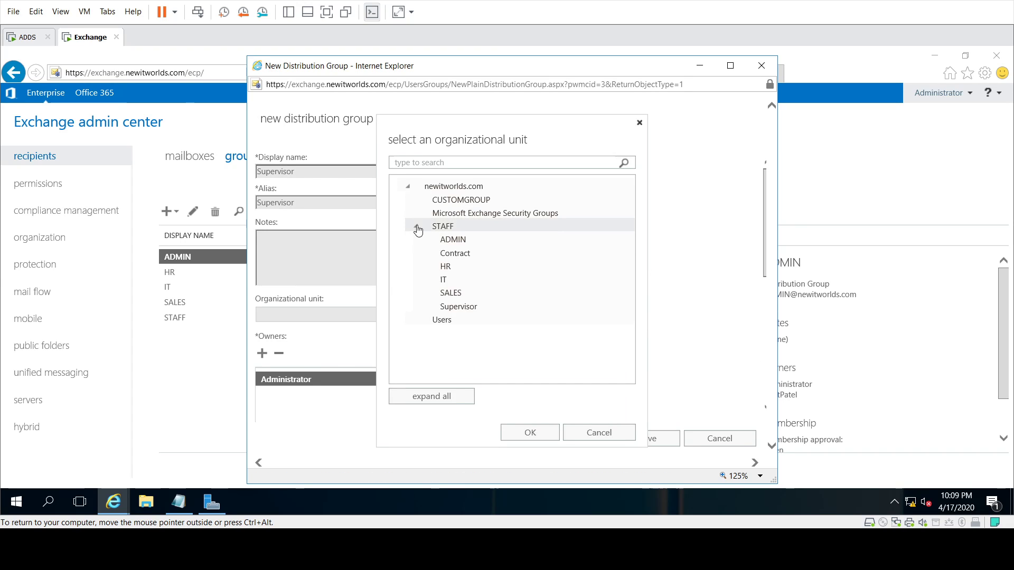
pyautogui.click(459, 307)
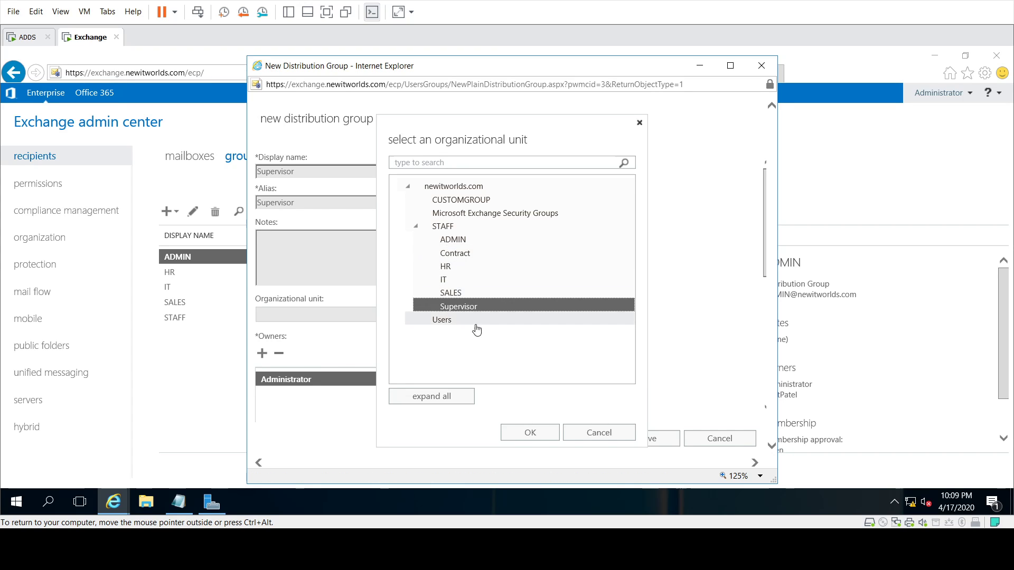
pyautogui.click(526, 434)
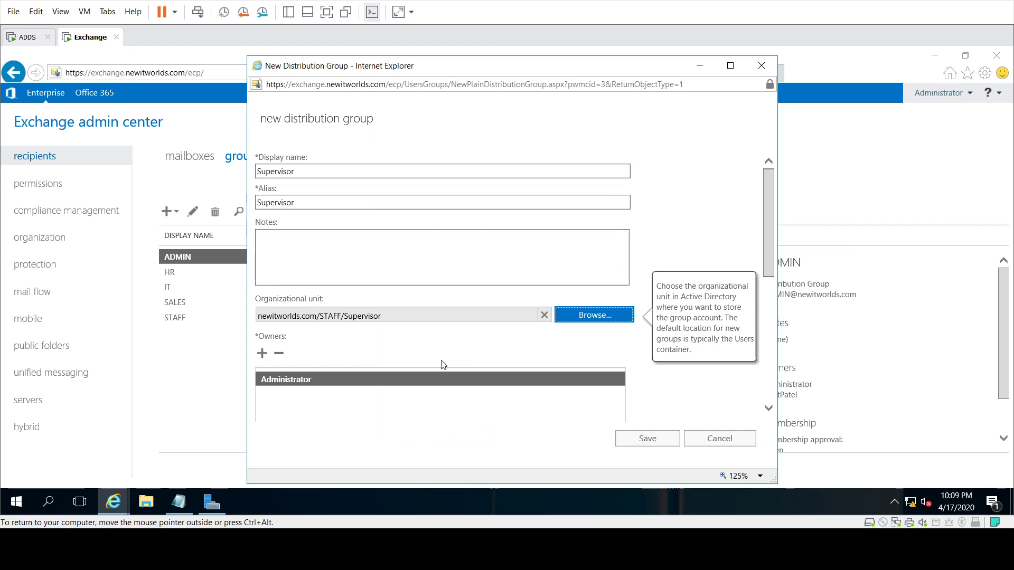
# Step: Add Supervisor1 as a member and save the Supervisor distribution group
pyautogui.scroll(-5, 355, 318)
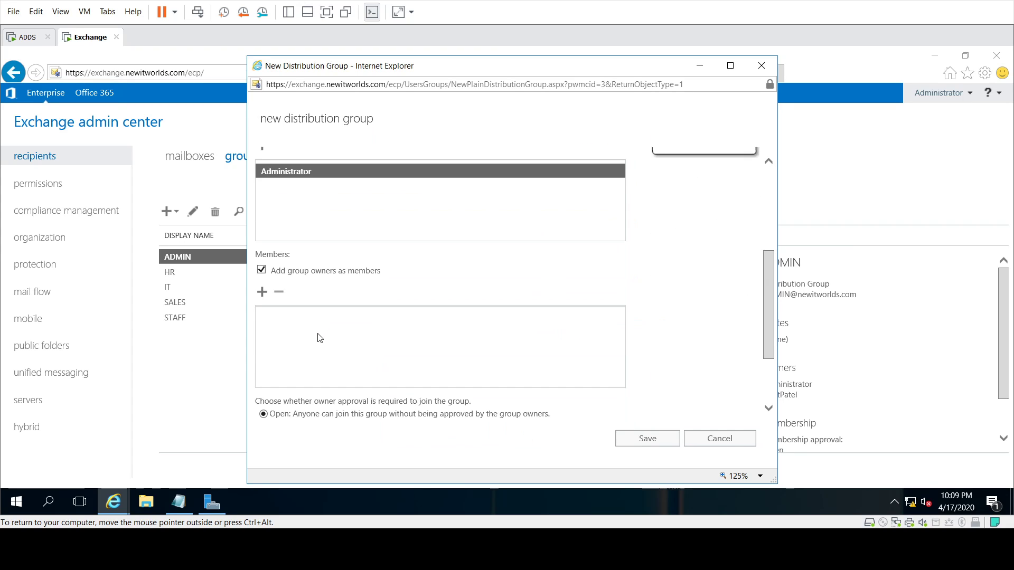
pyautogui.click(262, 295)
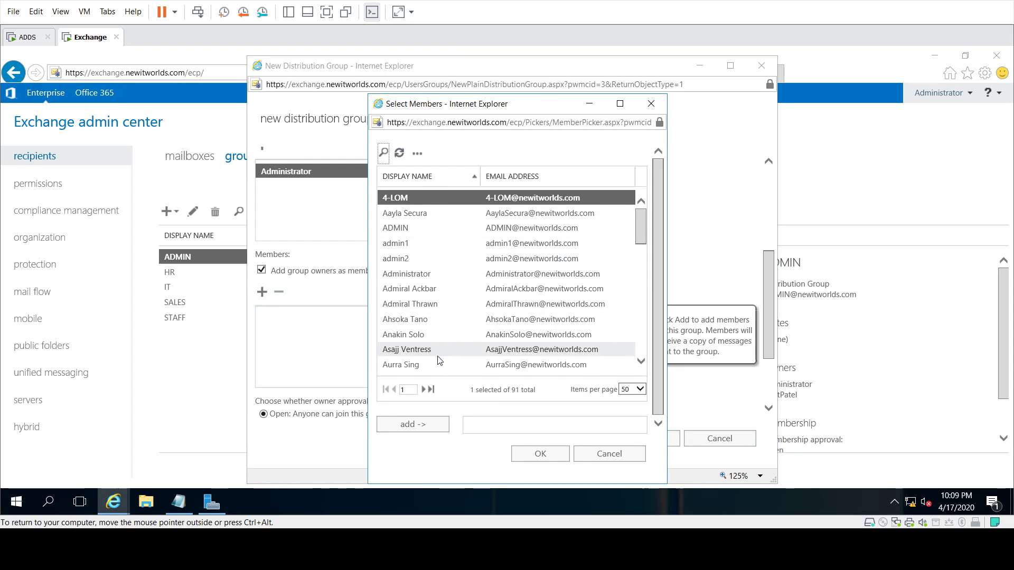
pyautogui.scroll(-5, 437, 342)
pyautogui.scroll(-6, 438, 332)
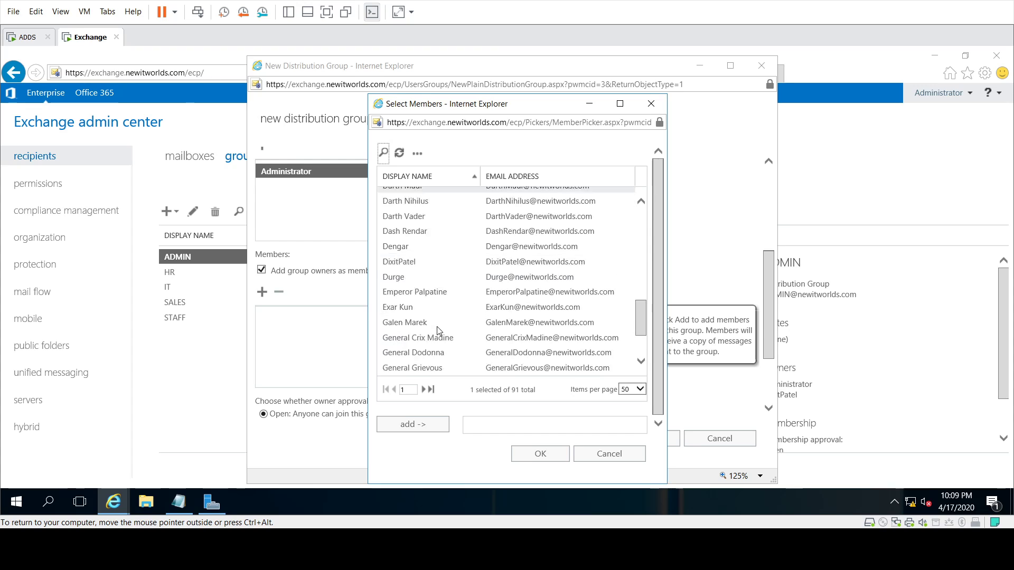
pyautogui.click(636, 389)
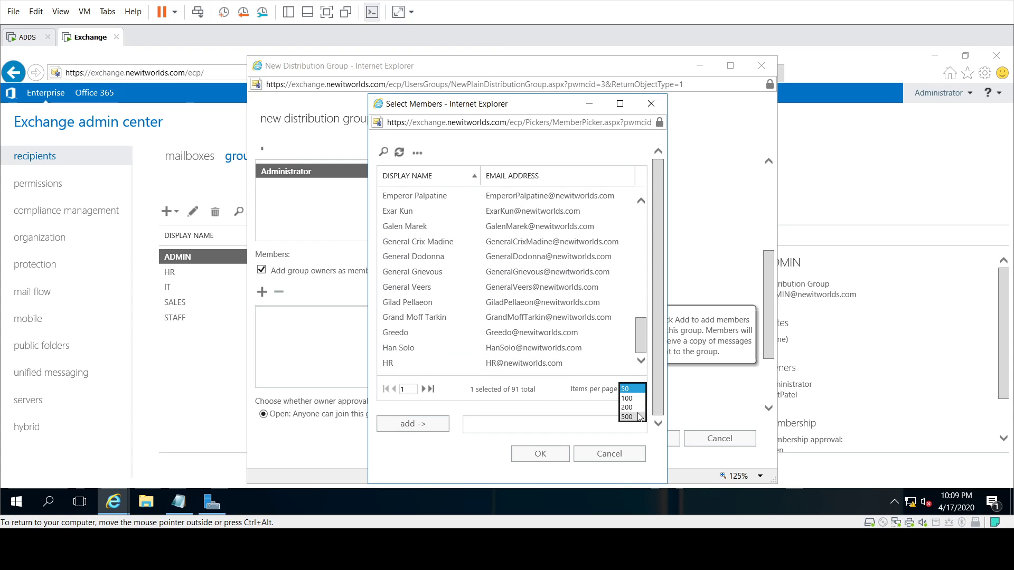
pyautogui.click(631, 418)
pyautogui.scroll(-10, 458, 307)
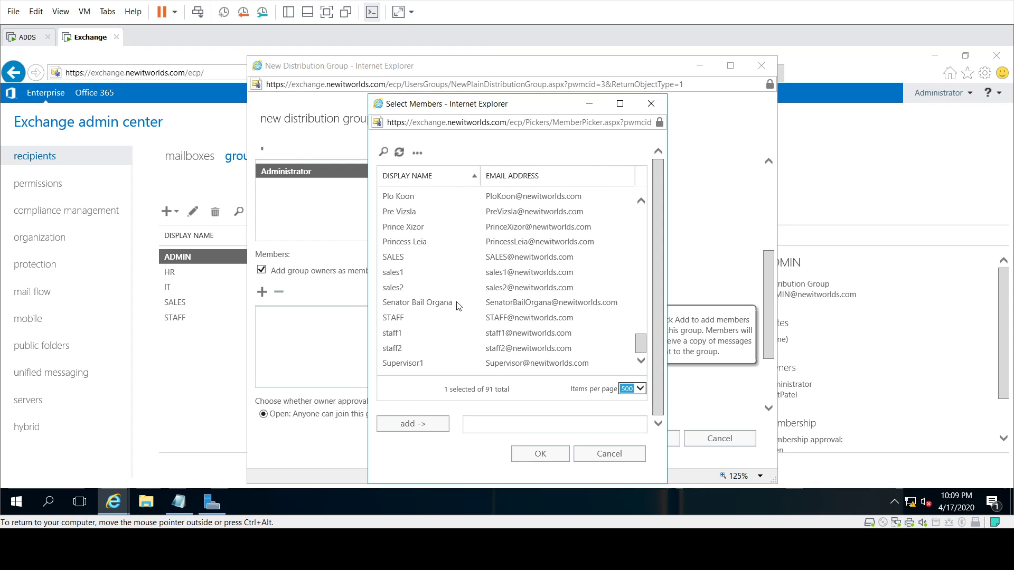
pyautogui.click(418, 365)
pyautogui.click(437, 426)
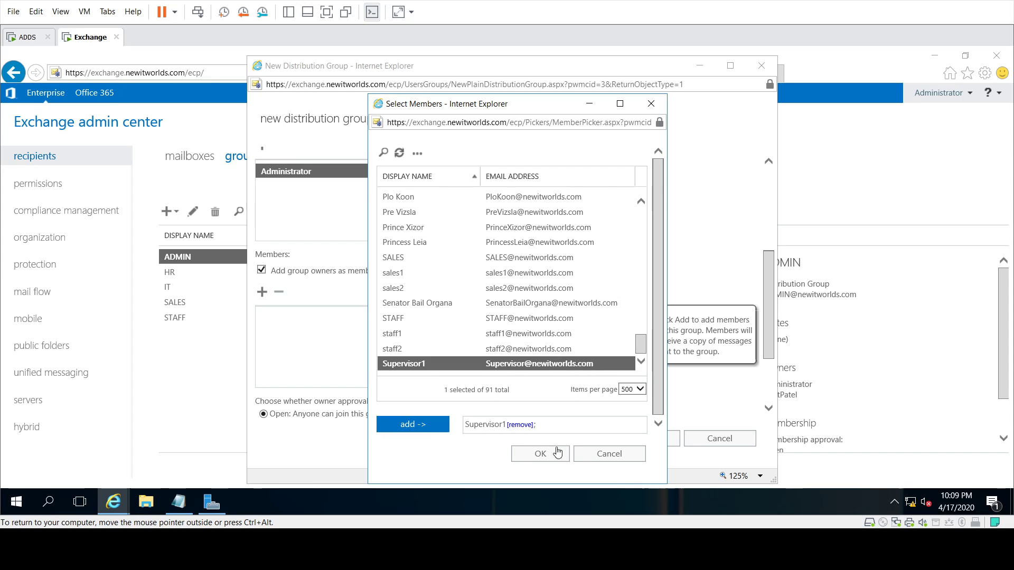
pyautogui.click(553, 455)
pyautogui.click(656, 440)
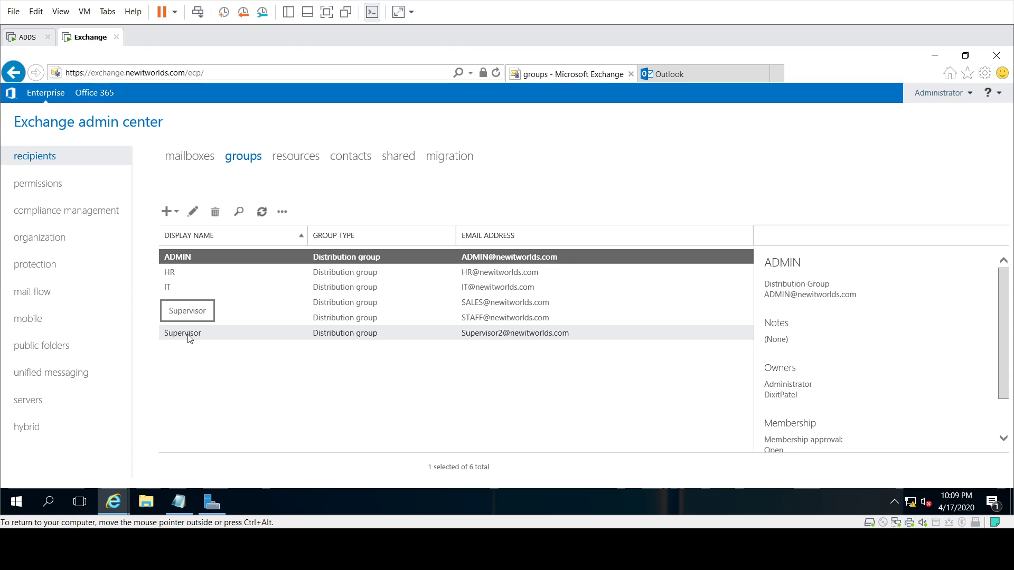
pyautogui.click(192, 157)
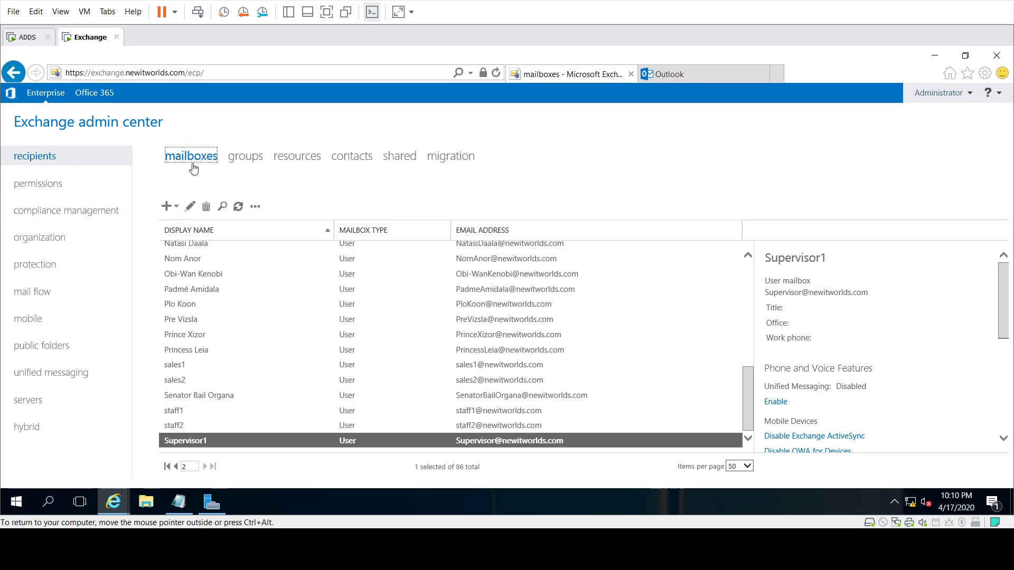
pyautogui.click(247, 154)
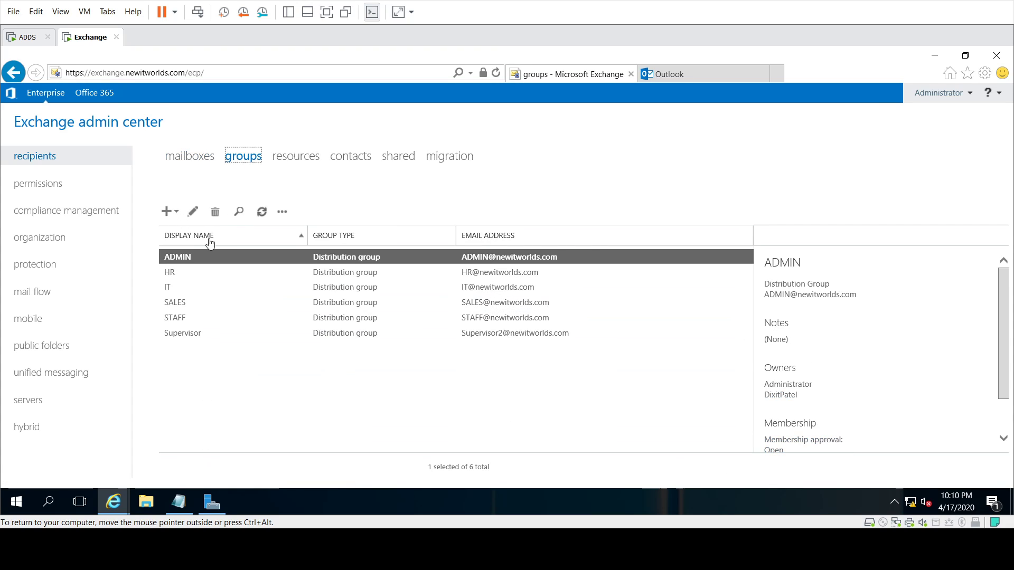
pyautogui.click(189, 334)
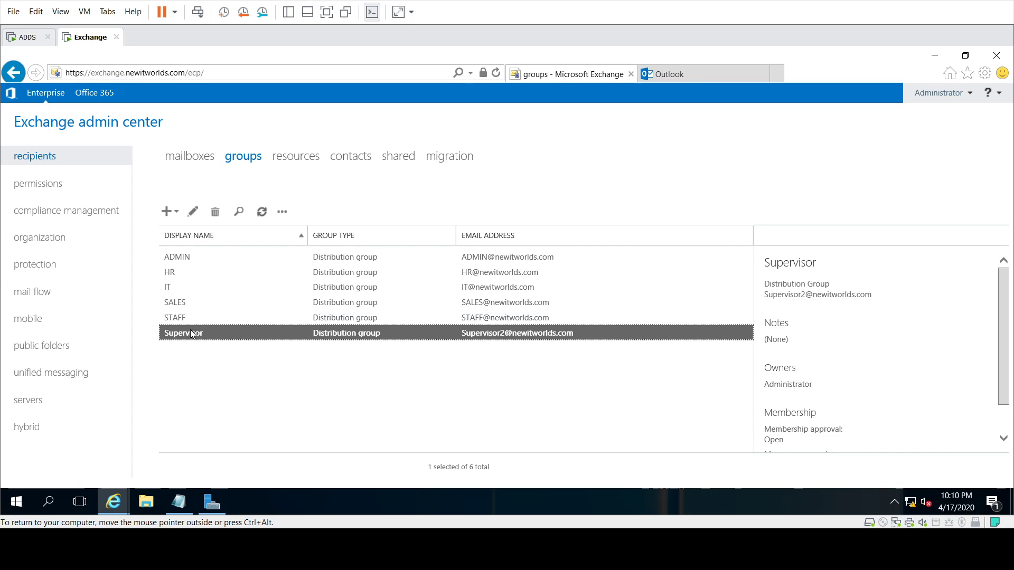
pyautogui.click(192, 214)
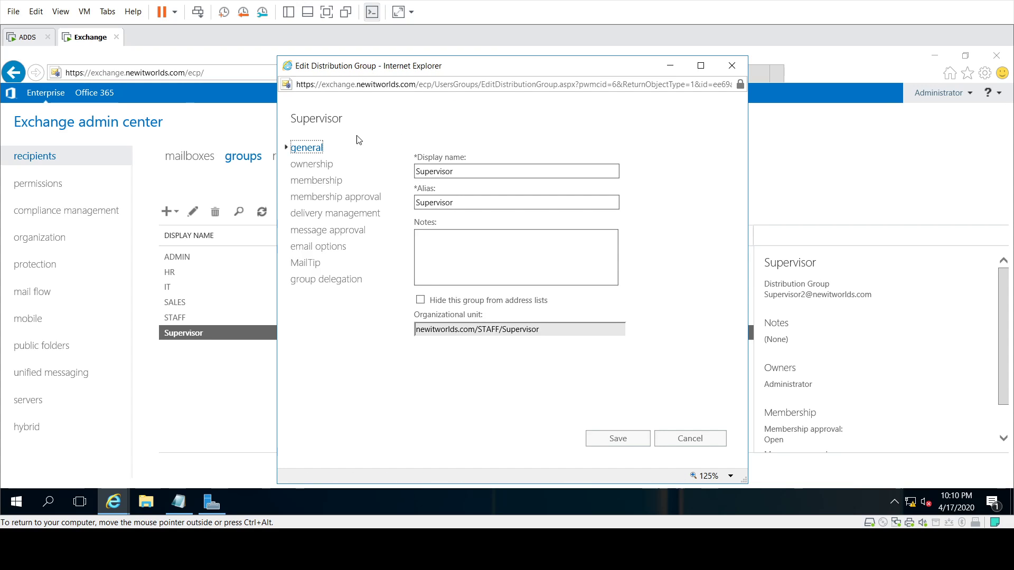
pyautogui.click(319, 181)
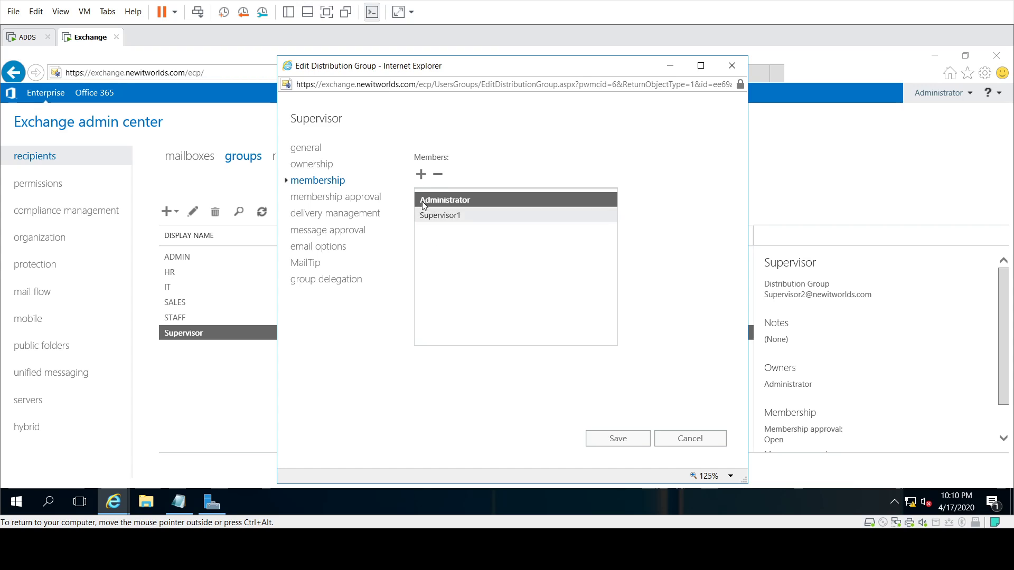
pyautogui.click(616, 449)
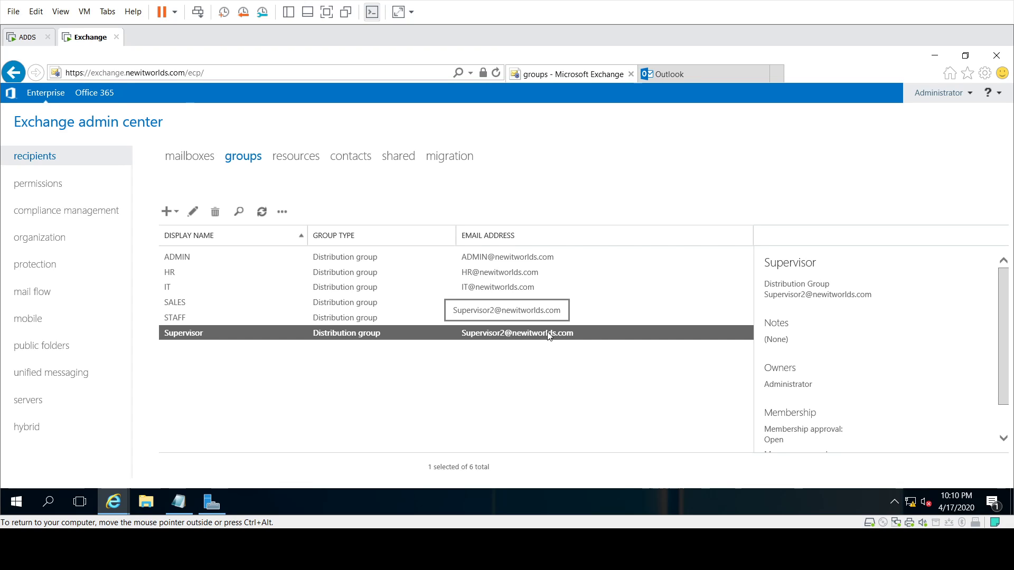
# Step: Check the Outlook on the web address ending in /owa in the Notepad notes
pyautogui.click(717, 70)
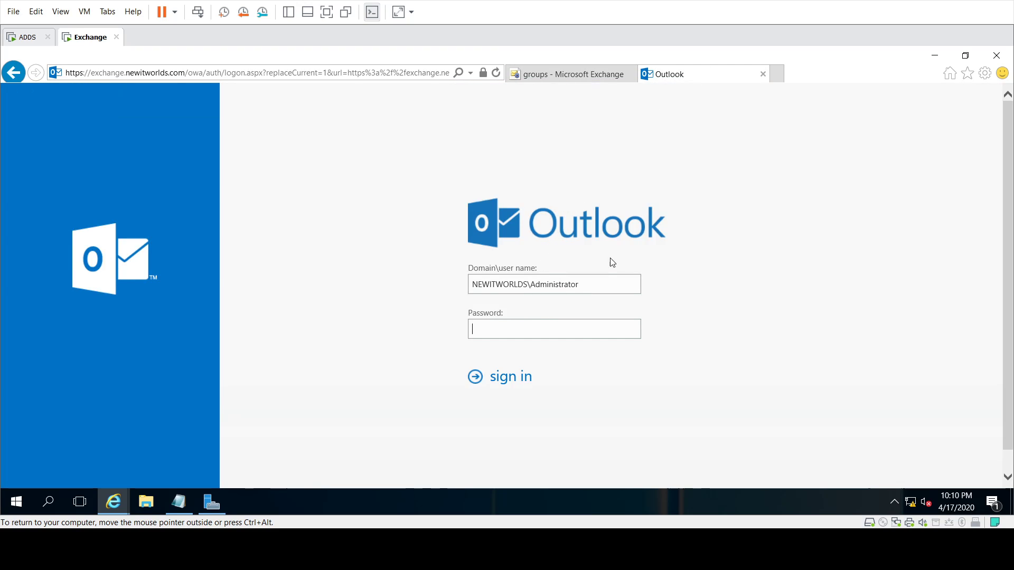
pyautogui.click(178, 507)
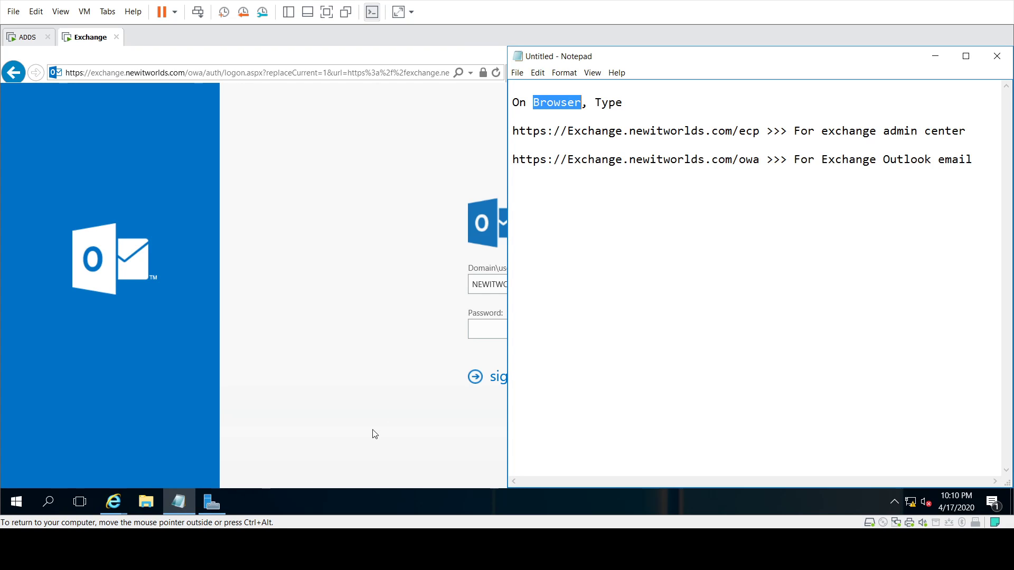
pyautogui.moveTo(511, 160); pyautogui.dragTo(740, 159)
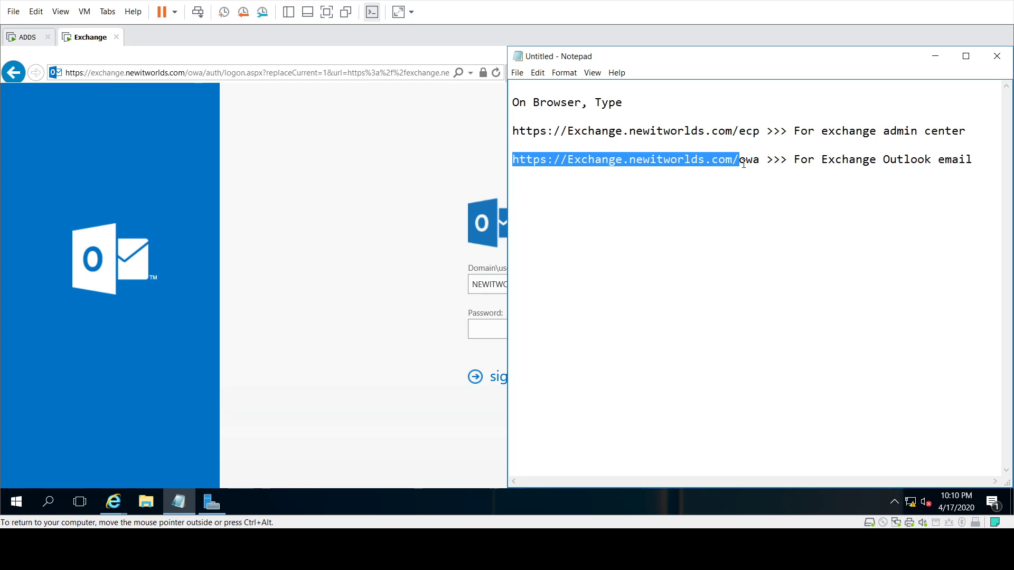
pyautogui.click(766, 162)
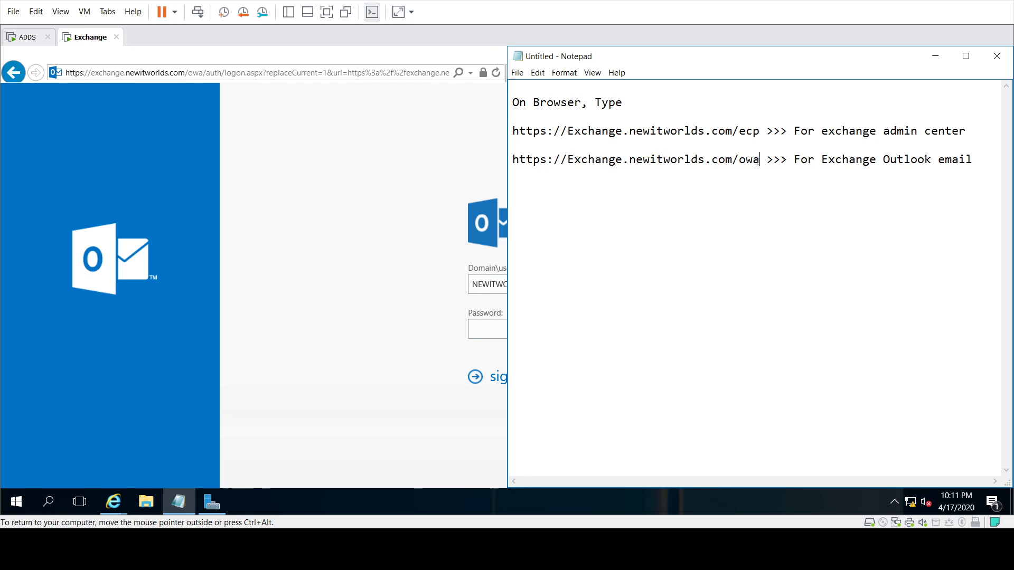
pyautogui.moveTo(758, 161); pyautogui.dragTo(738, 164)
pyautogui.moveTo(821, 159); pyautogui.dragTo(968, 160)
# Step: Sign in to Outlook on the web as the Administrator with the account password
pyautogui.click(410, 239)
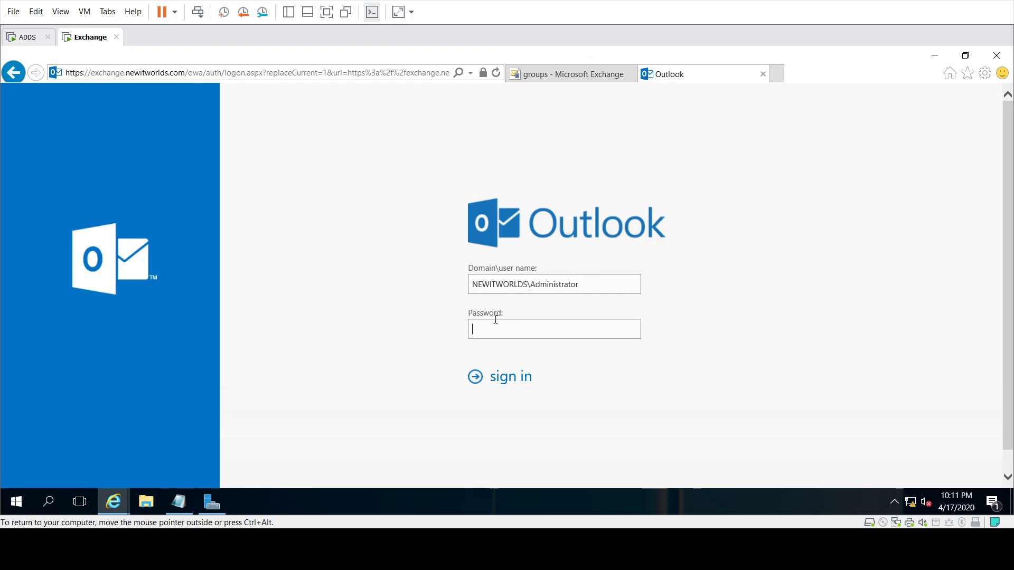
pyautogui.write('•')
pyautogui.press('Return')
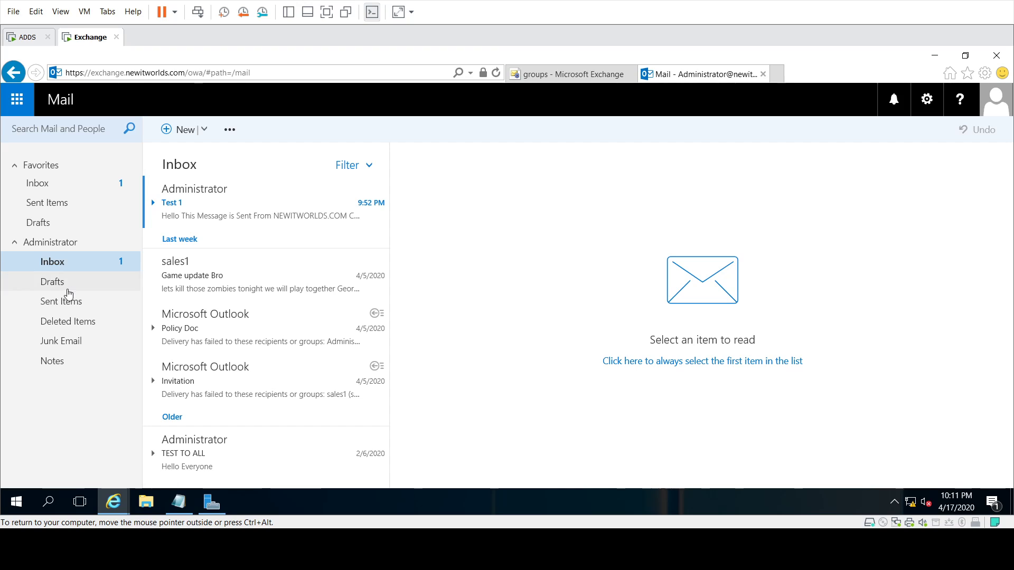
pyautogui.click(181, 131)
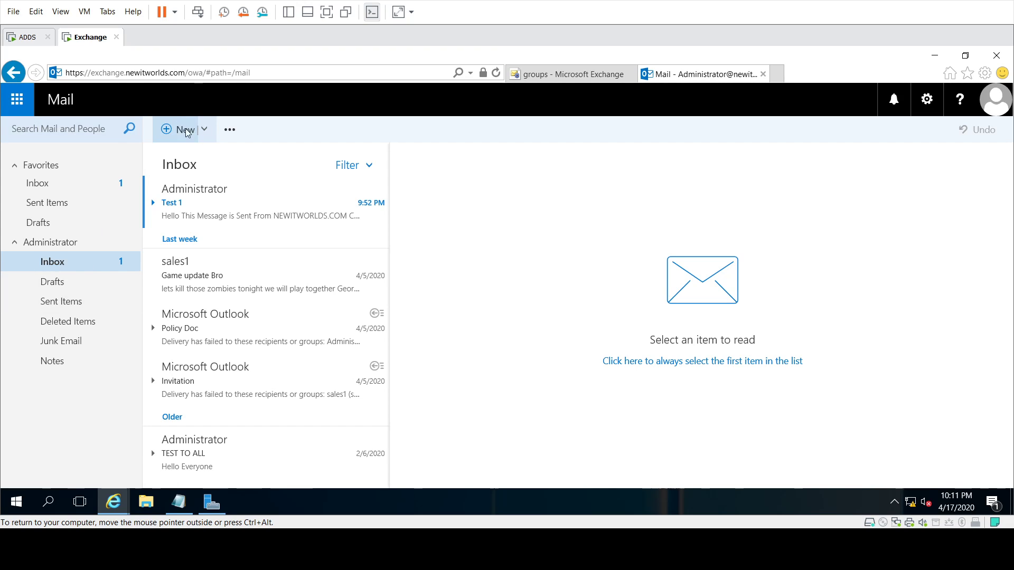
pyautogui.click(508, 164)
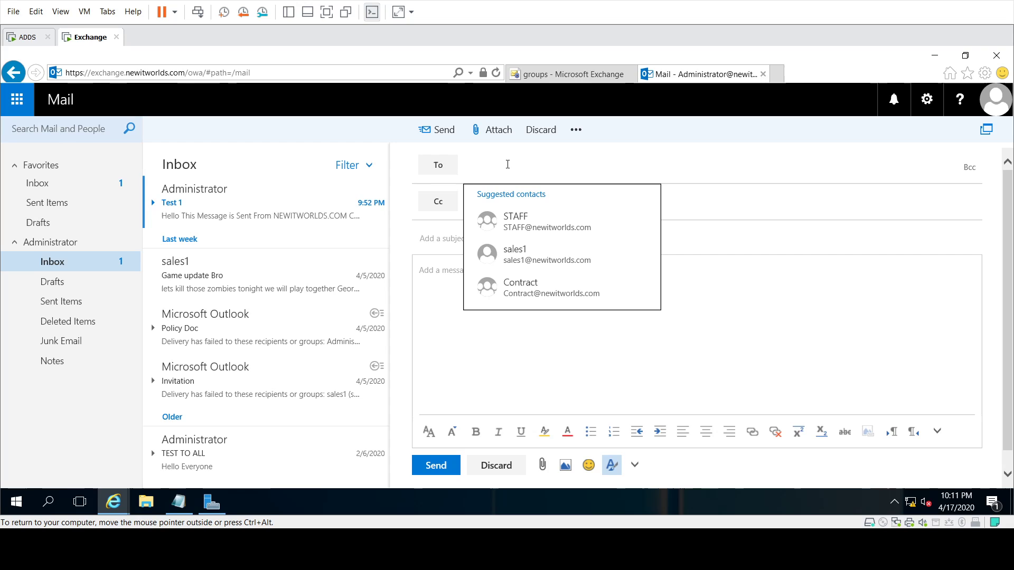
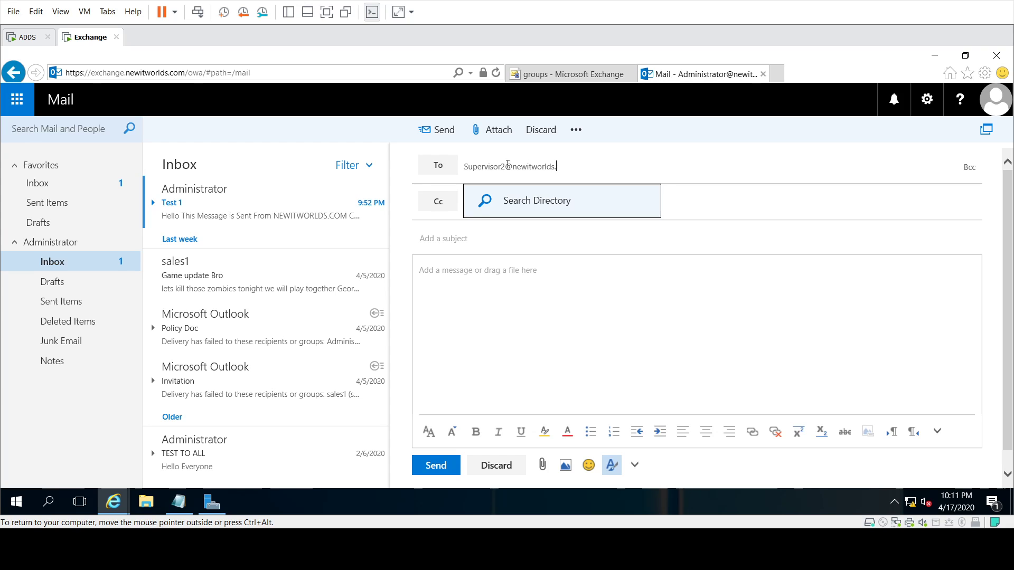
pyautogui.press('Return')
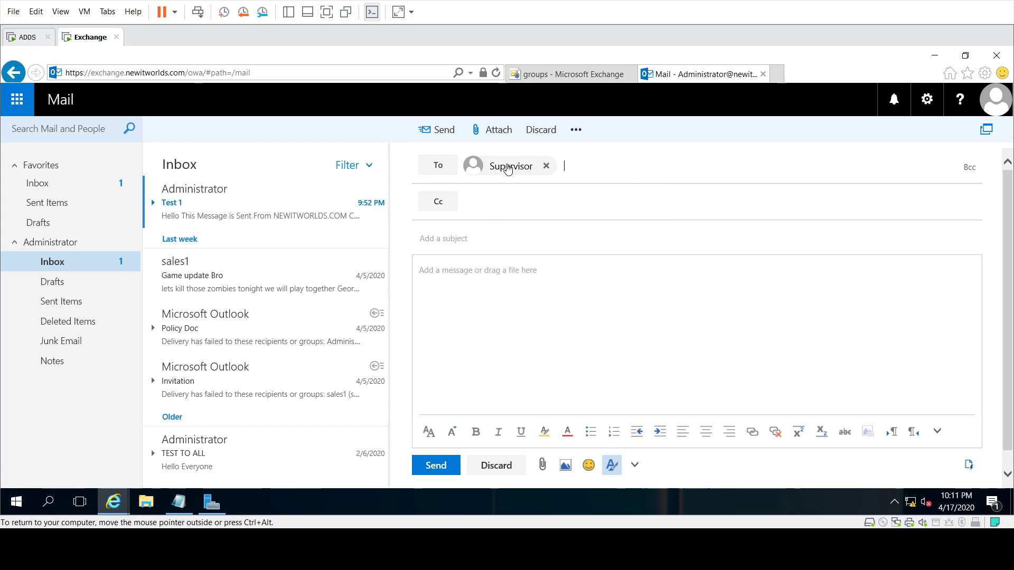
pyautogui.click(452, 241)
pyautogui.write('Test 1')
pyautogui.click(468, 285)
pyautogui.write('He')
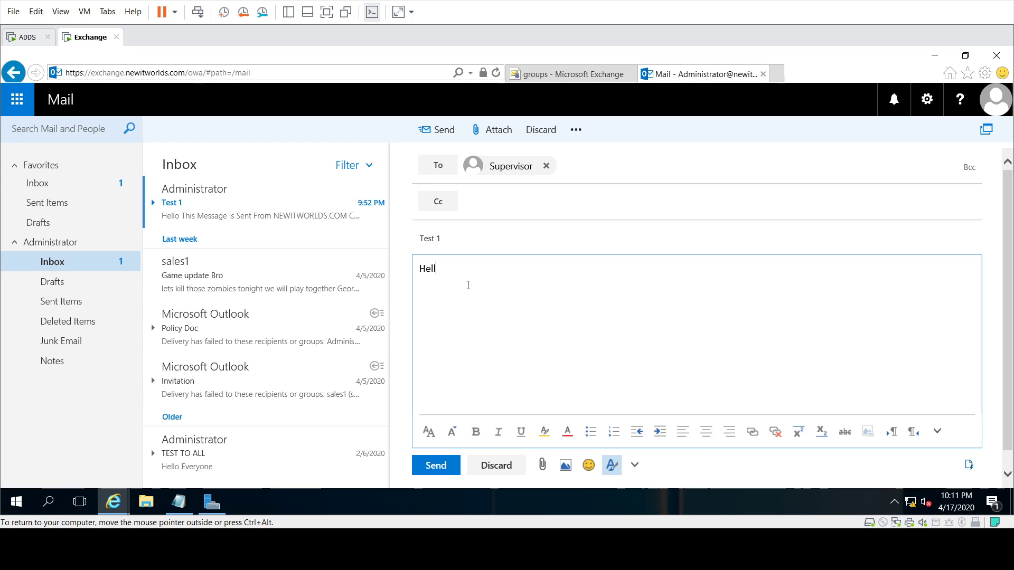
pyautogui.write('llo All S')
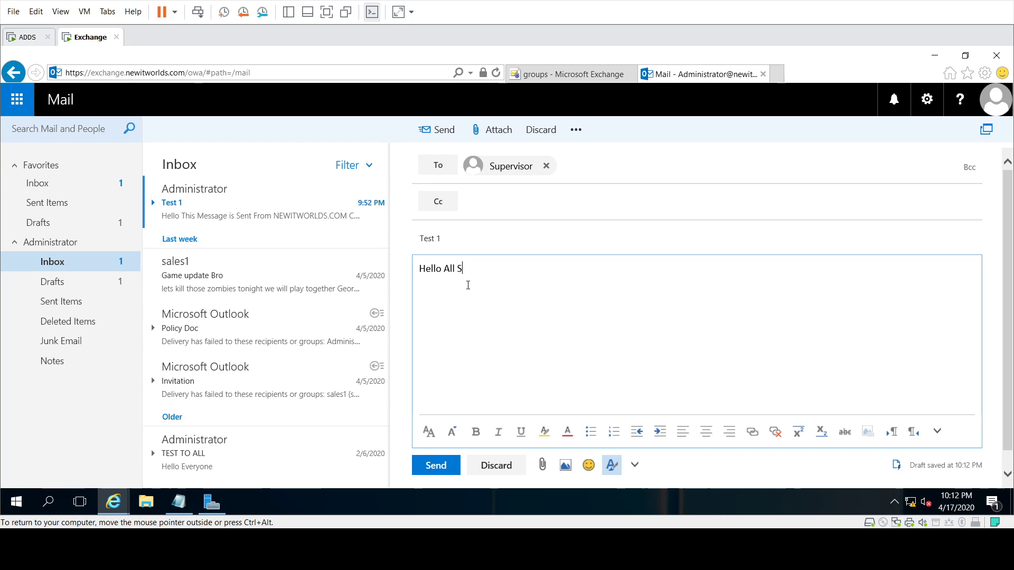
pyautogui.write('upervisors')
pyautogui.click(436, 466)
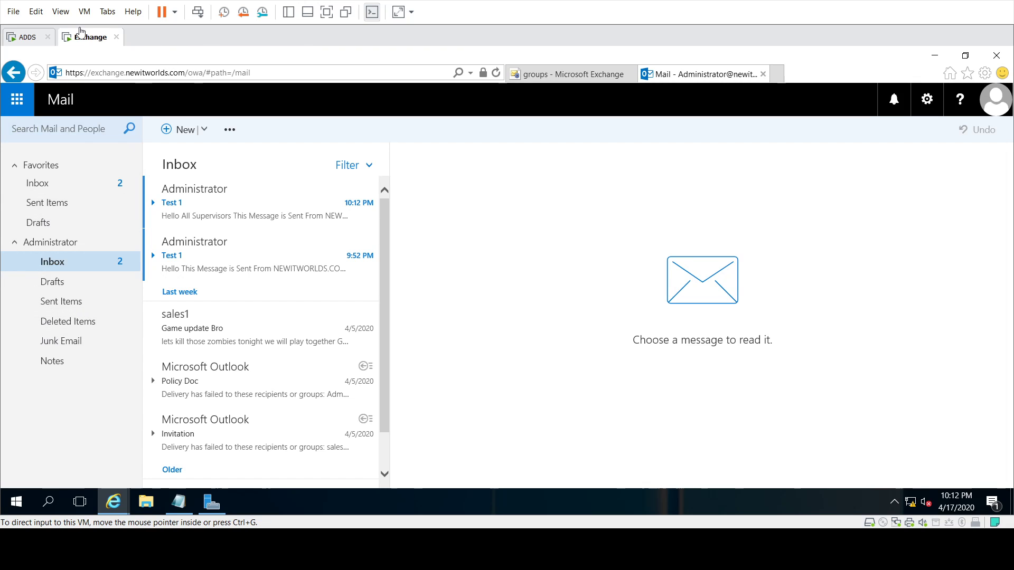
# Step: On the ADDS VM, sign in to Outlook on the web as NEWITWORLDS\Supervisor1 without storing the password
pyautogui.click(16, 42)
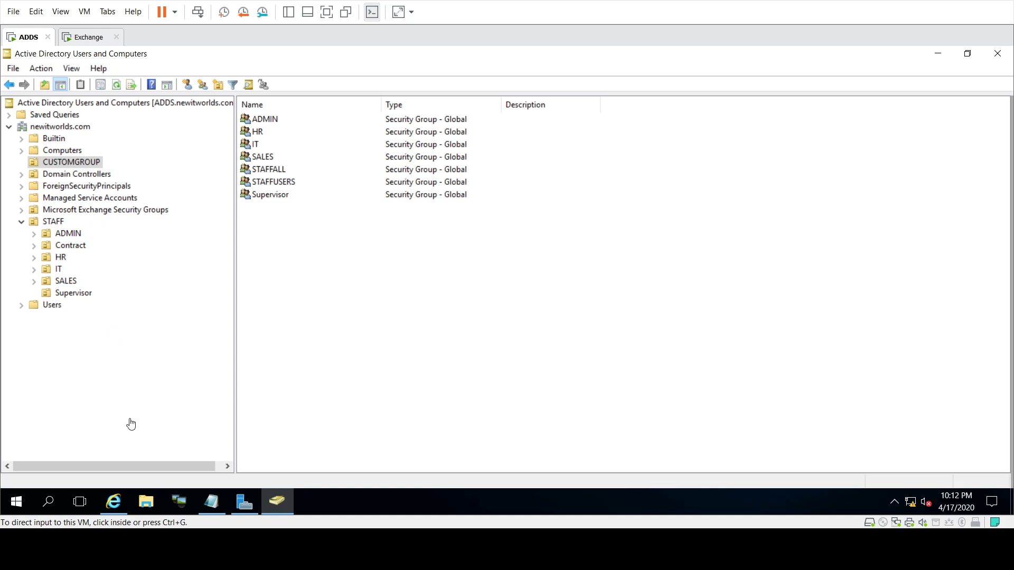
pyautogui.click(114, 502)
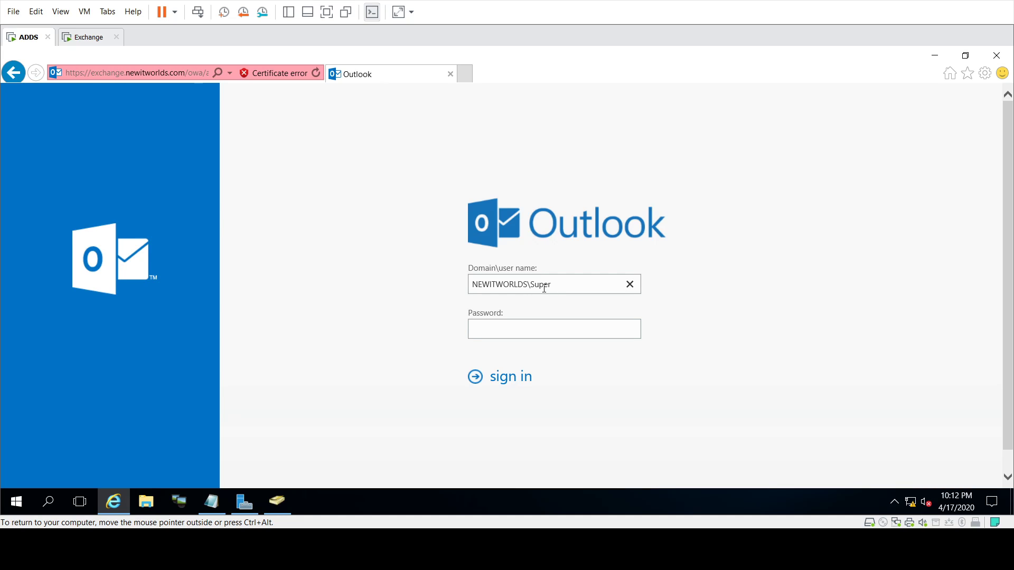
pyautogui.write('1')
pyautogui.press('Tab')
pyautogui.click(511, 384)
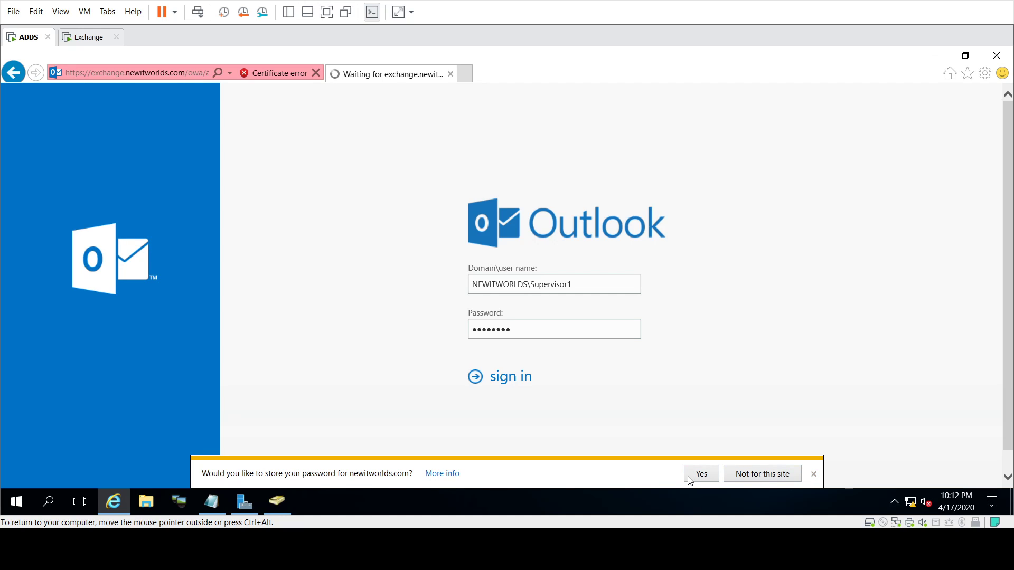
pyautogui.click(814, 474)
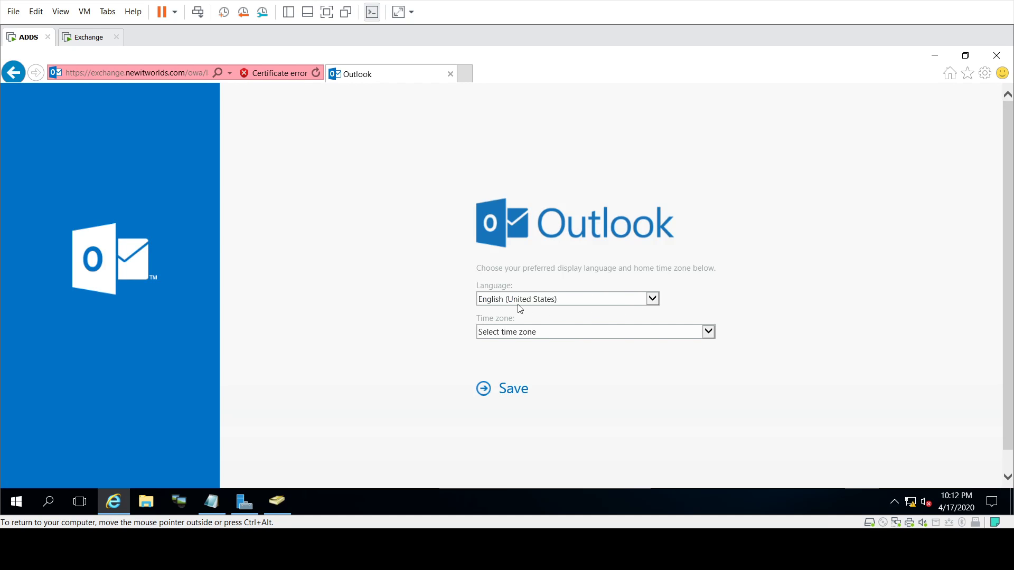
# Step: Set the mailbox time zone to (UTC-05:00) Eastern Time (US & Canada) and save
pyautogui.click(710, 332)
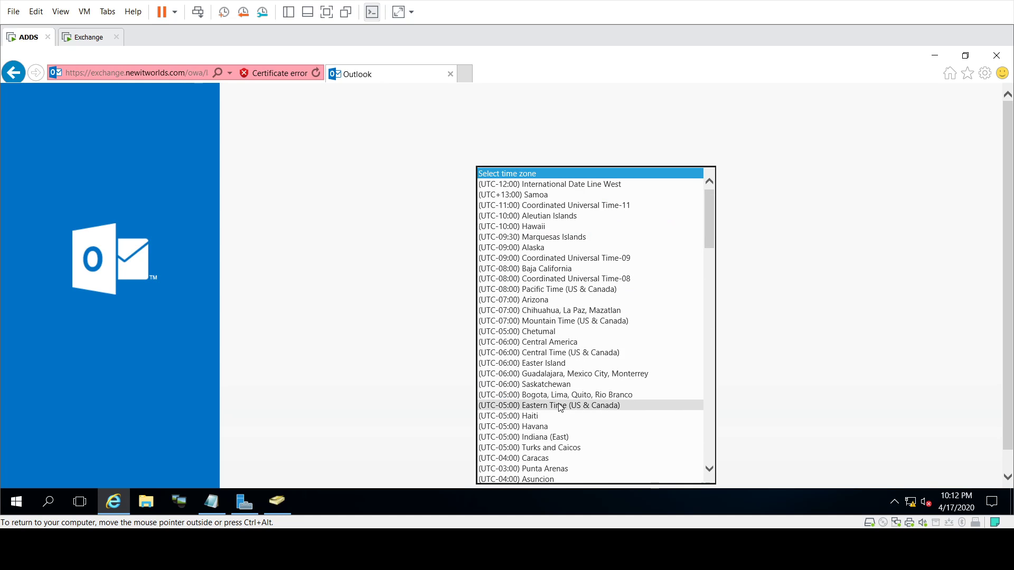
pyautogui.click(560, 405)
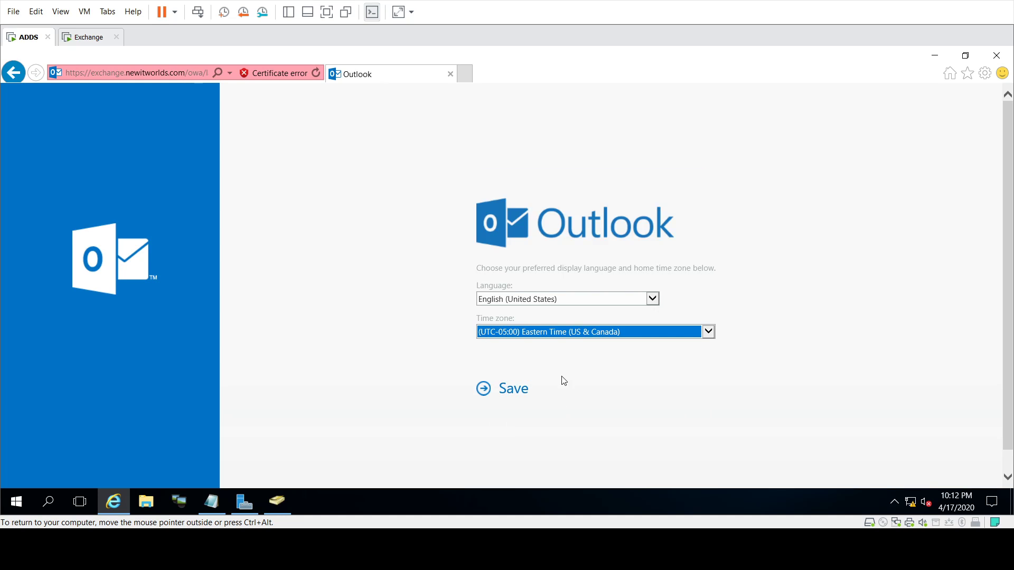
pyautogui.click(506, 392)
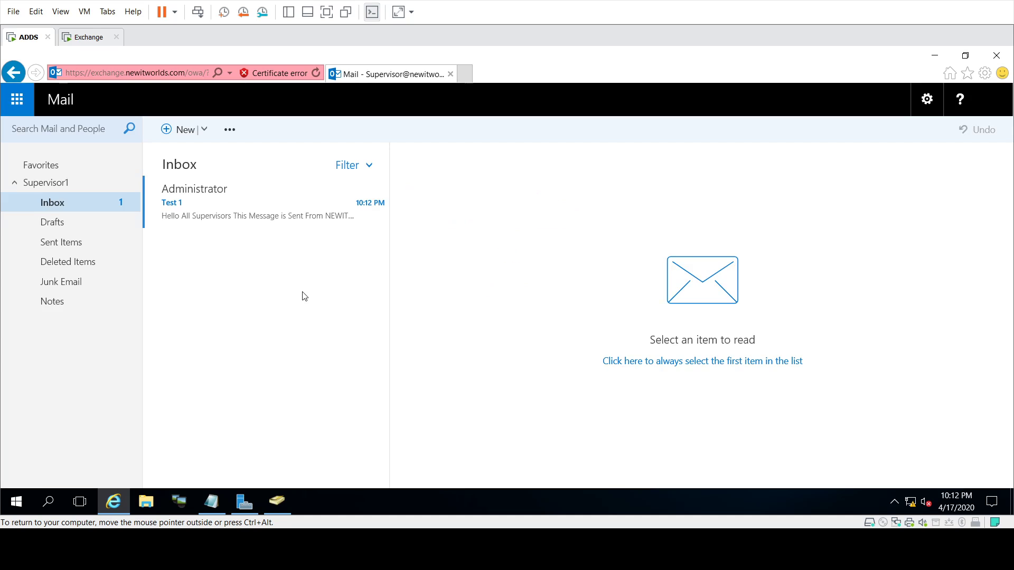
# Step: Open Test 1, confirm Supervisor1 is in the Supervisor group's members, then minimize Internet Explorer
pyautogui.click(191, 211)
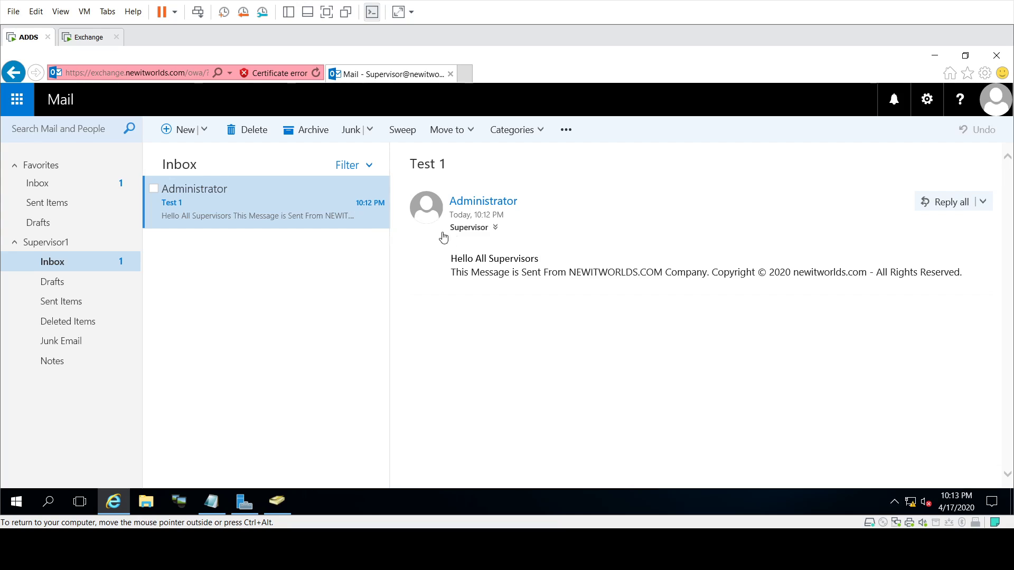
pyautogui.click(496, 229)
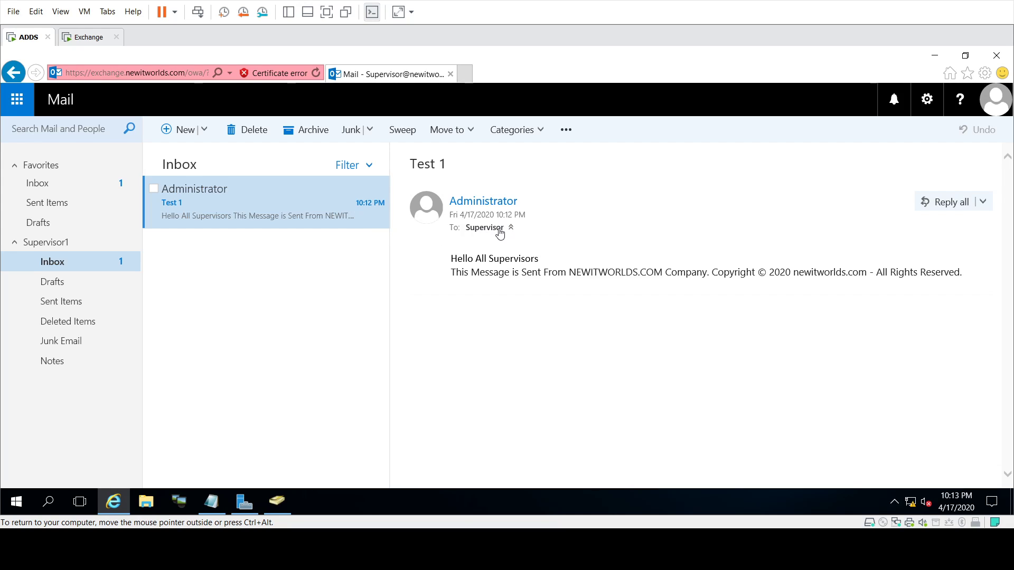
pyautogui.click(488, 231)
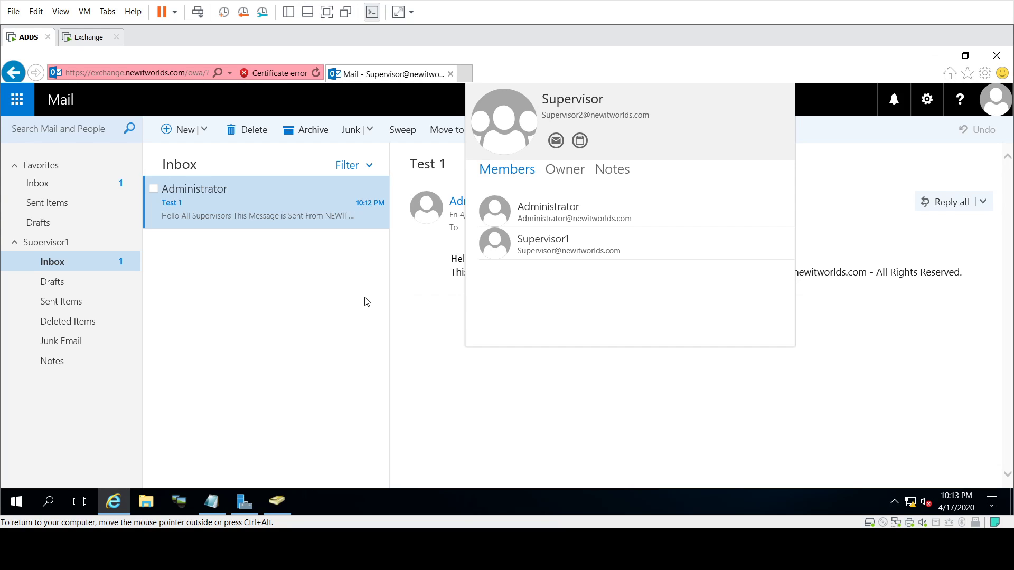
pyautogui.click(412, 285)
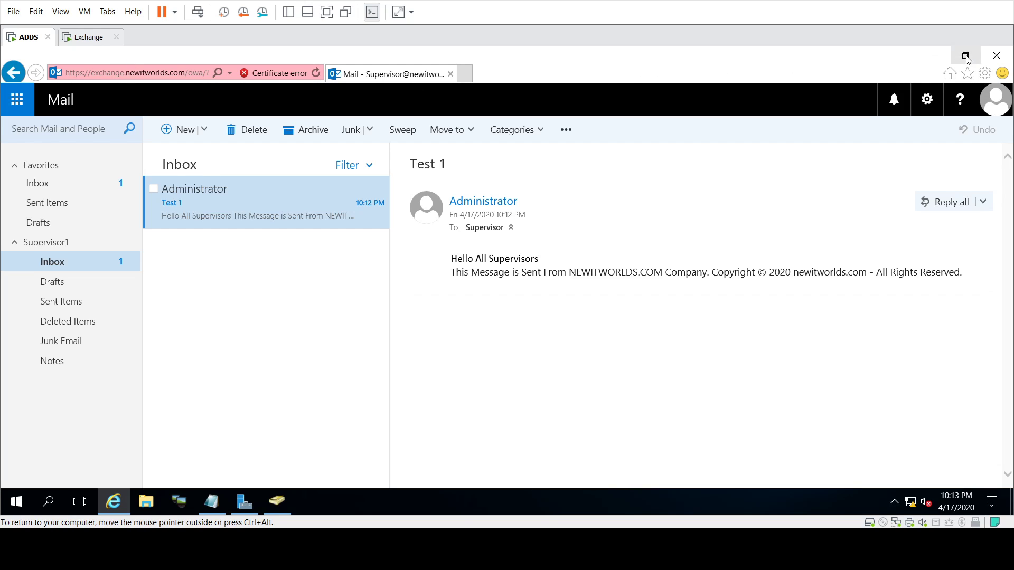
pyautogui.click(935, 55)
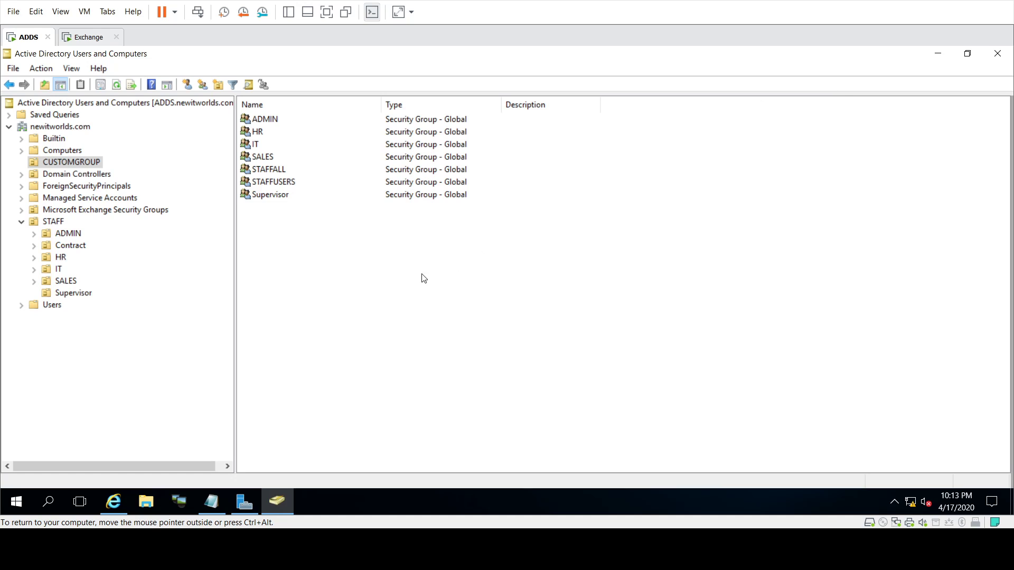
# Step: Delete the Supervisor1 user from the Supervisor organizational unit and confirm
pyautogui.click(66, 294)
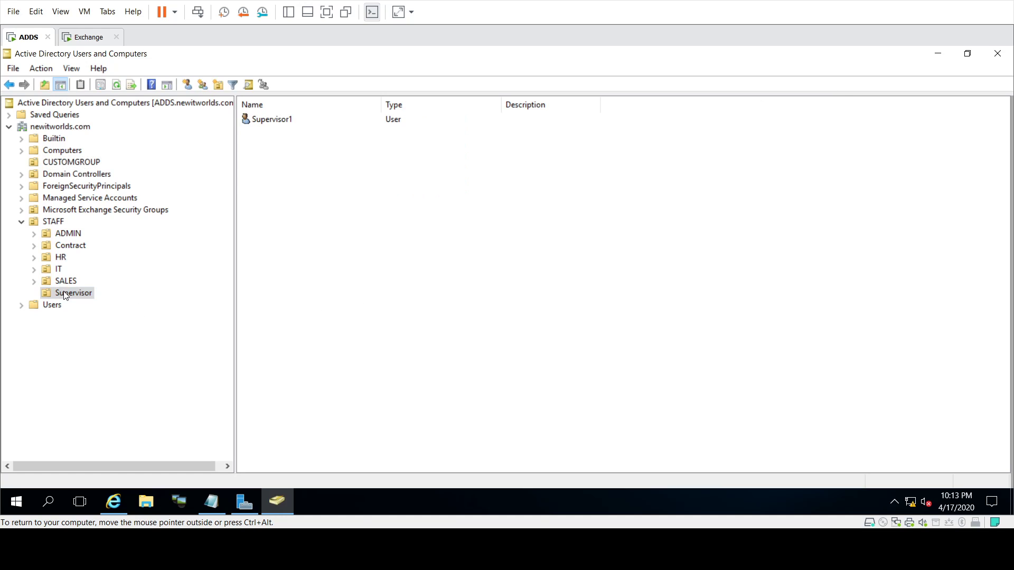
pyautogui.click(271, 120)
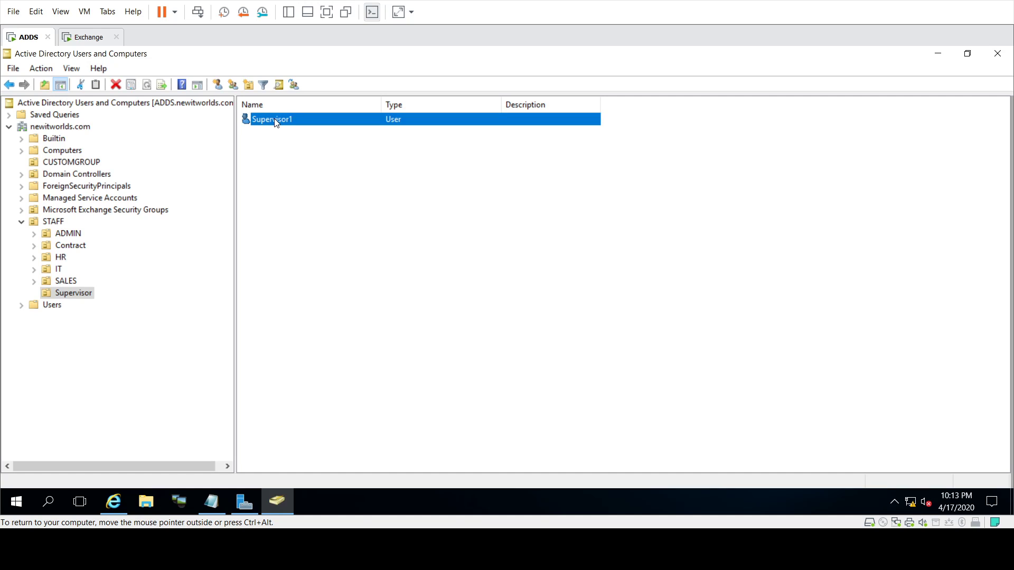
pyautogui.rightClick(274, 121)
pyautogui.click(308, 270)
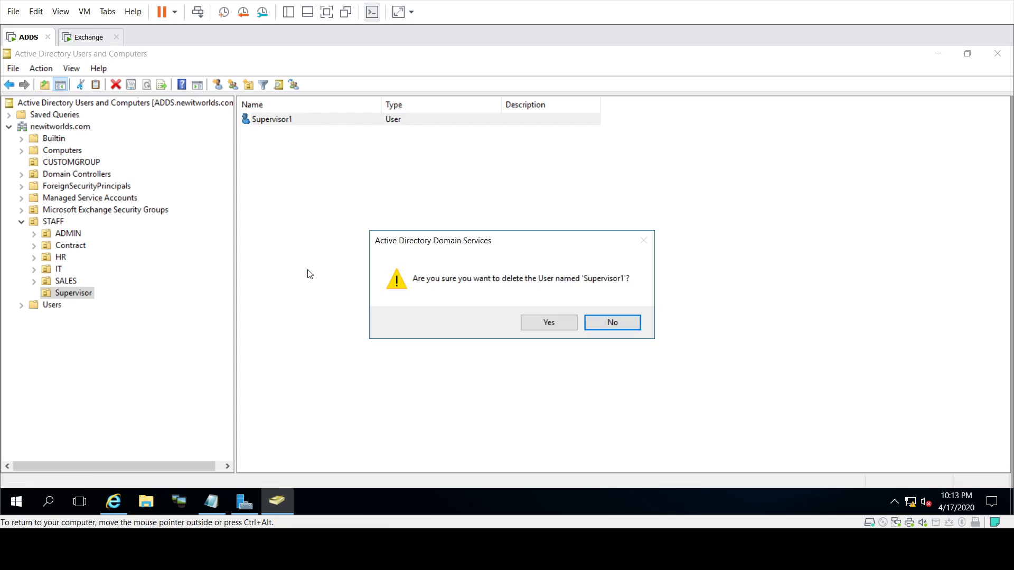
pyautogui.click(550, 323)
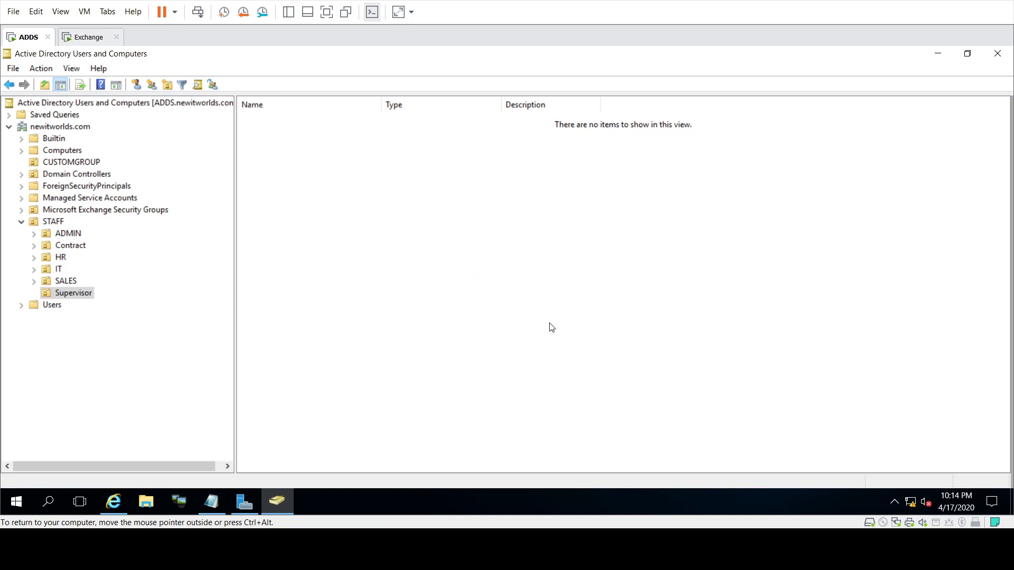